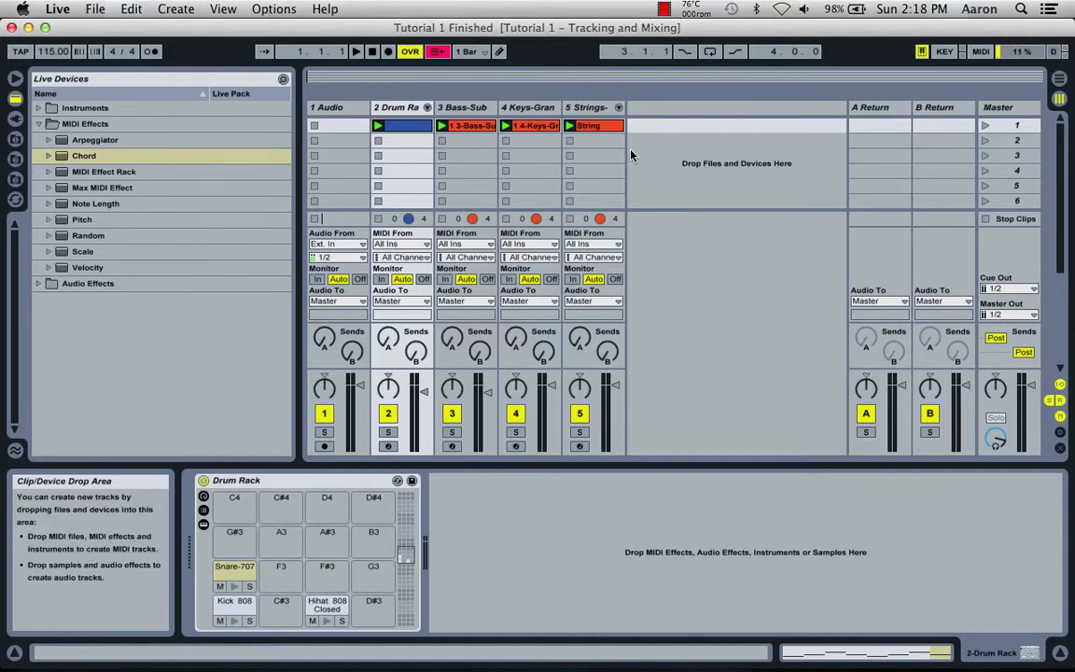
Briefly play and stop the session clips, then switch to the empty five-track Arrangement View.
{"action": "key", "text": "space"}
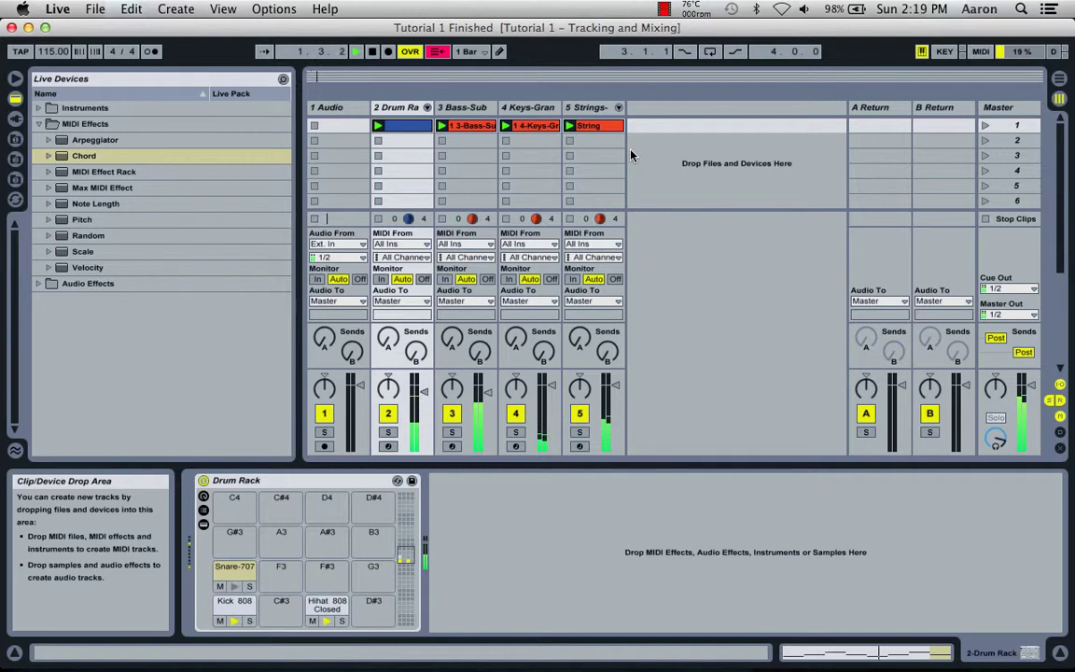
{"action": "key", "text": "space"}
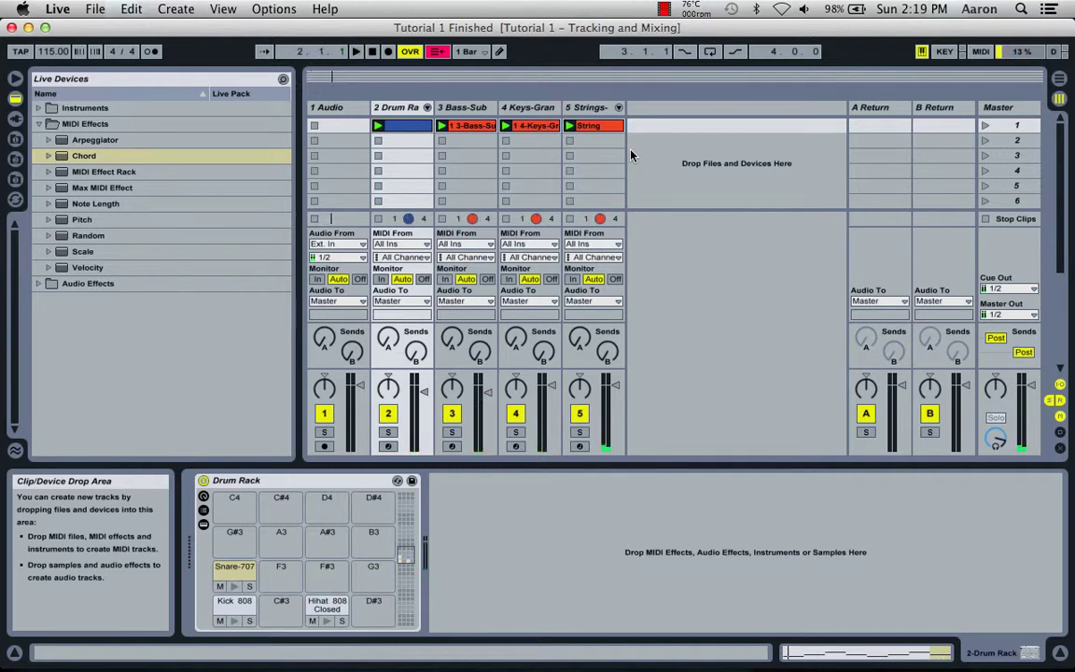
{"action": "key", "text": "Tab"}
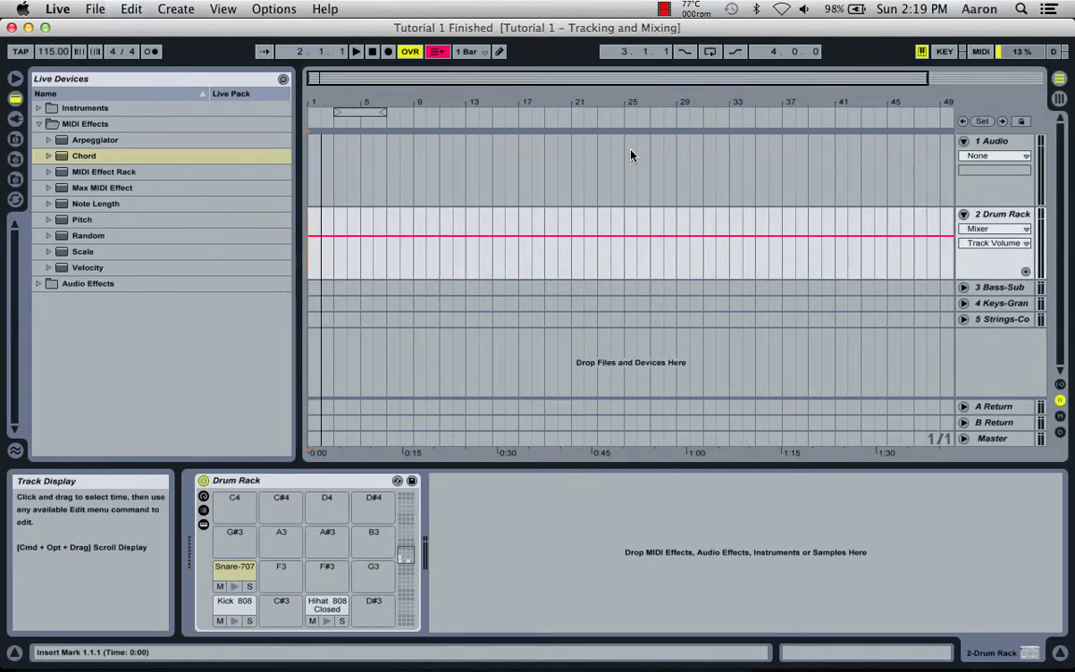
Delete the empty 1 Audio track, leaving Drum Rack, Bass-Sub, Keys and Strings.
{"action": "left_click", "coordinate": [315, 182]}
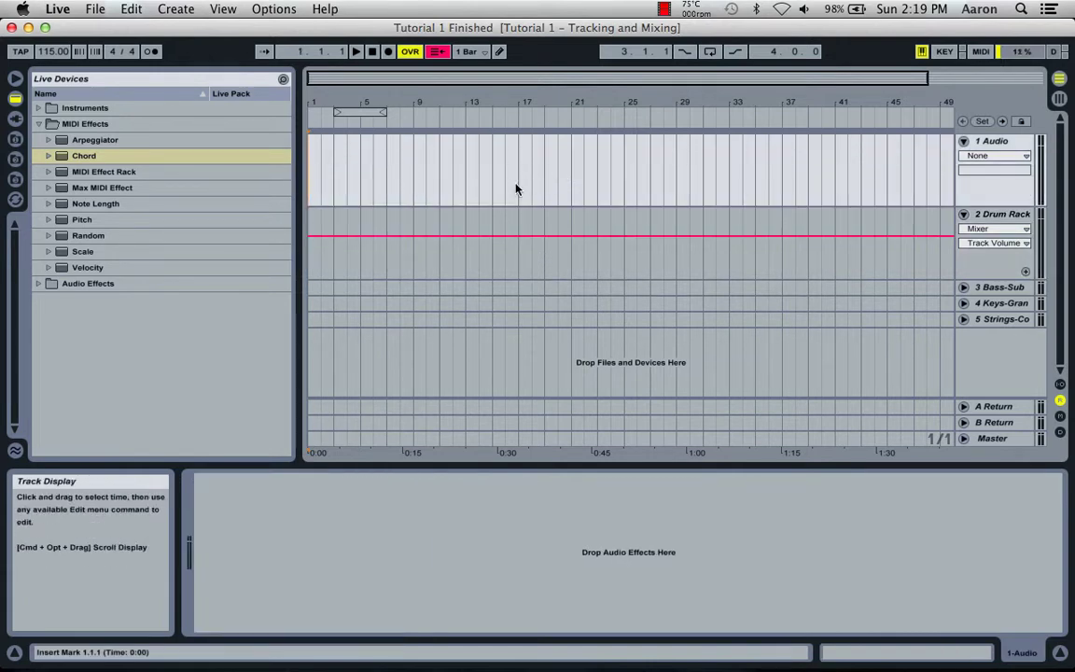
{"action": "key", "text": "Tab"}
{"action": "left_click", "coordinate": [338, 109]}
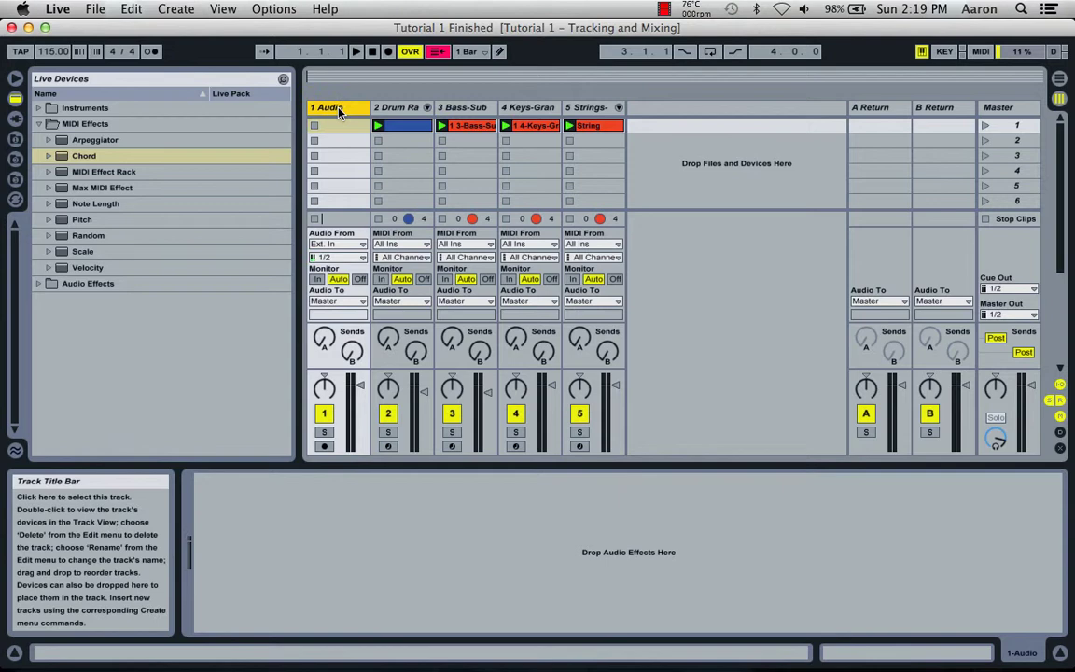
{"action": "key", "text": "Delete"}
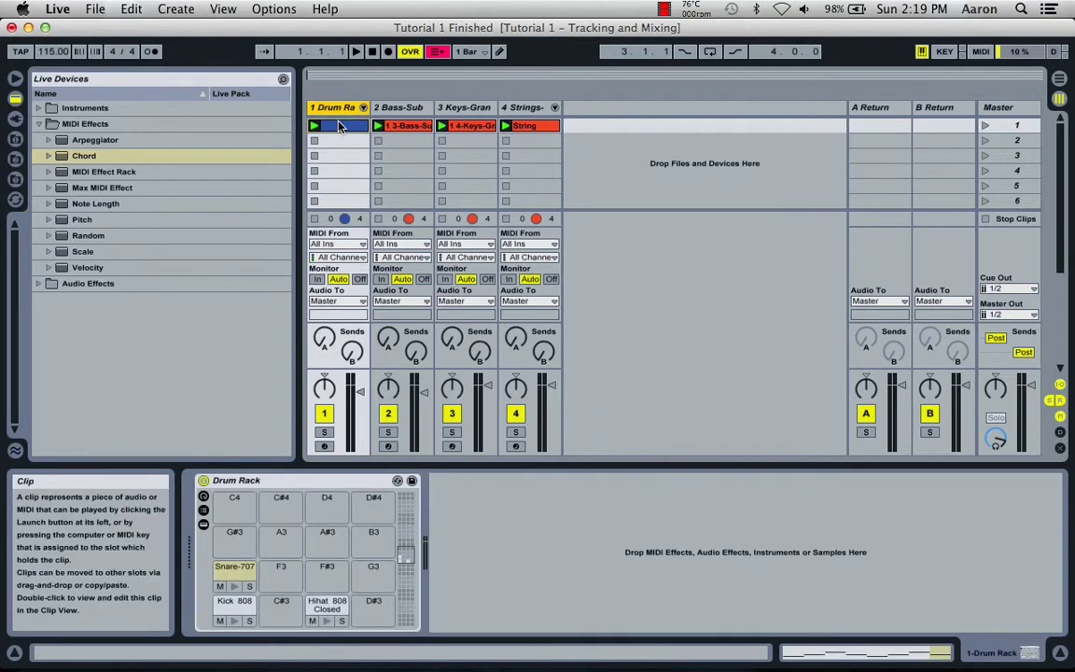
Copy the Drum Rack clip and paste it into the arrangement at bar 1.
{"action": "left_click", "coordinate": [339, 126]}
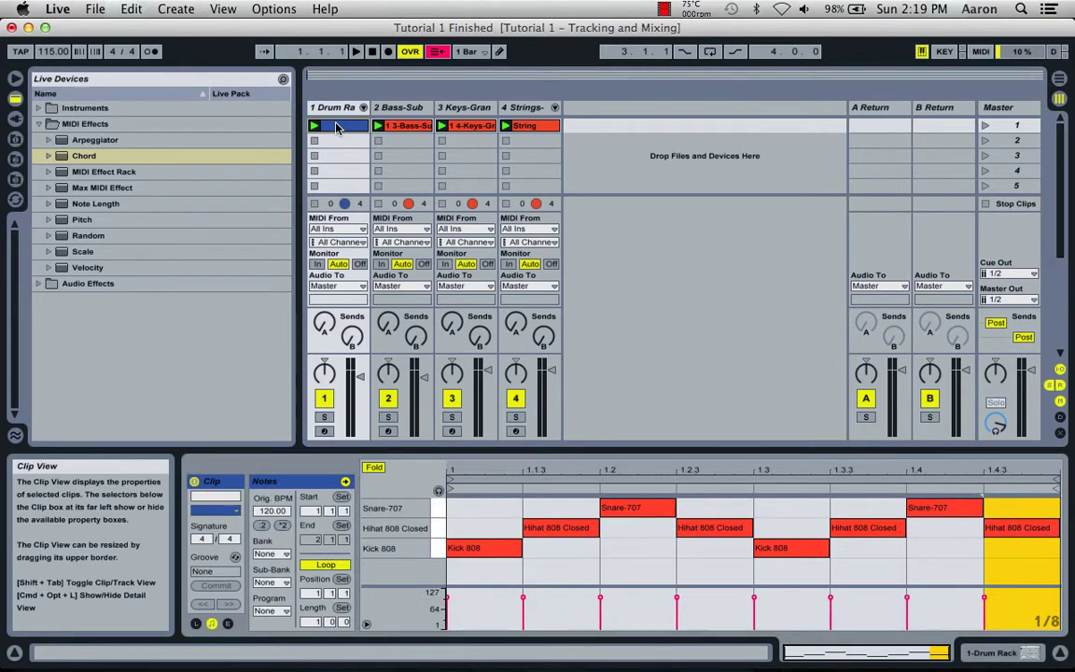
{"action": "key", "text": "Tab"}
{"action": "left_click", "coordinate": [337, 151]}
{"action": "left_click", "coordinate": [366, 183]}
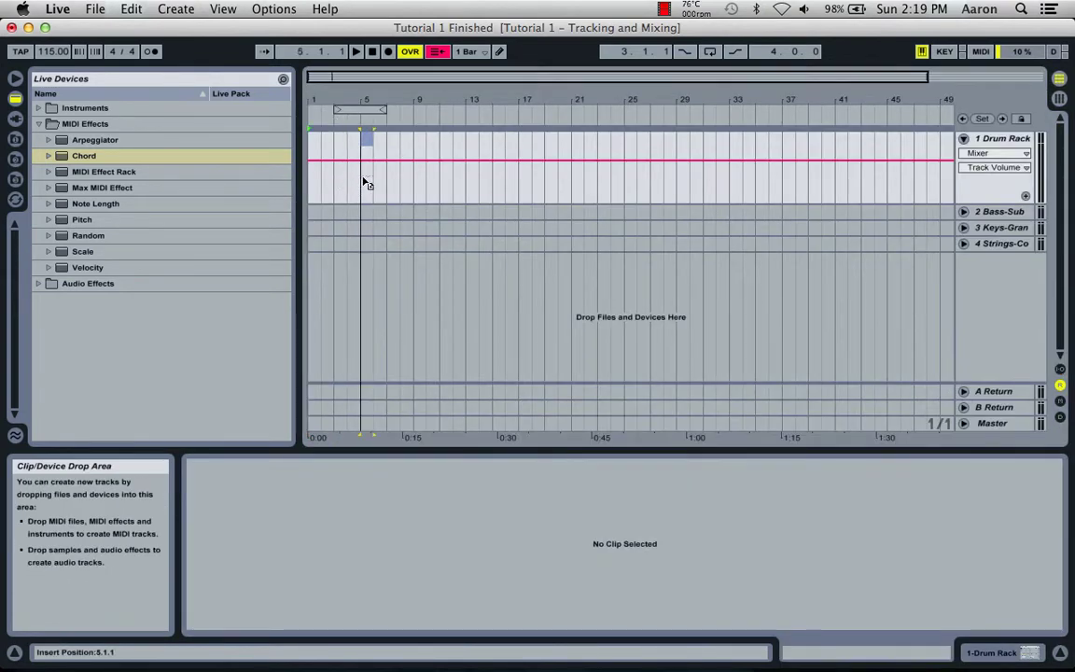
{"action": "left_click", "coordinate": [312, 145]}
{"action": "key", "text": "super+v"}
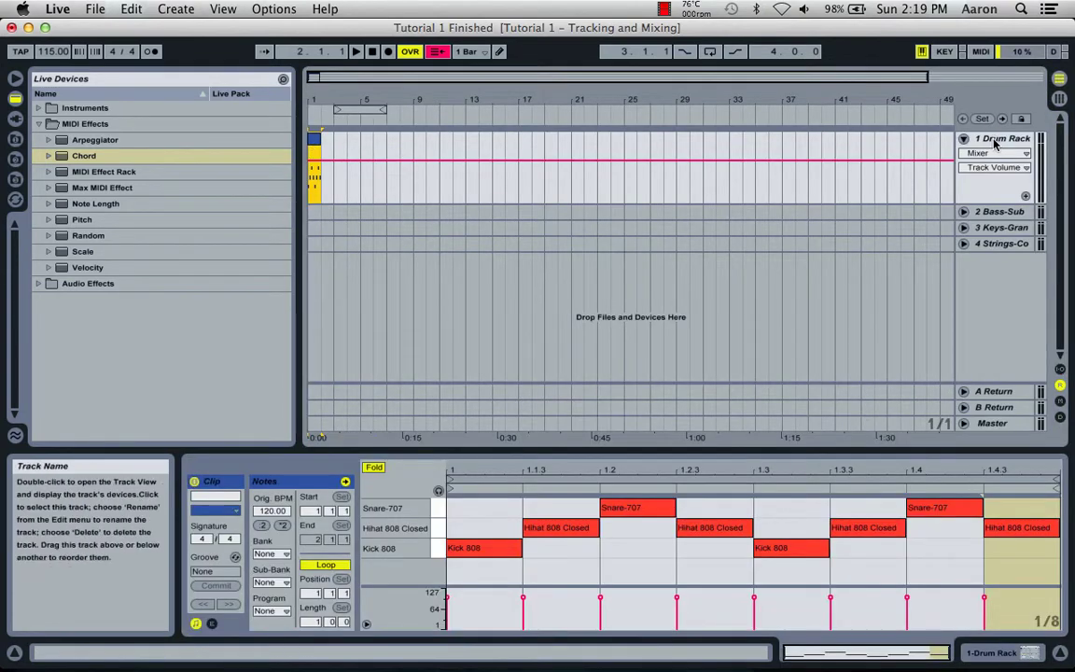
Extend the drum clip to bar 13 and set the loop region to bars 1–13.
{"action": "left_click", "coordinate": [314, 142]}
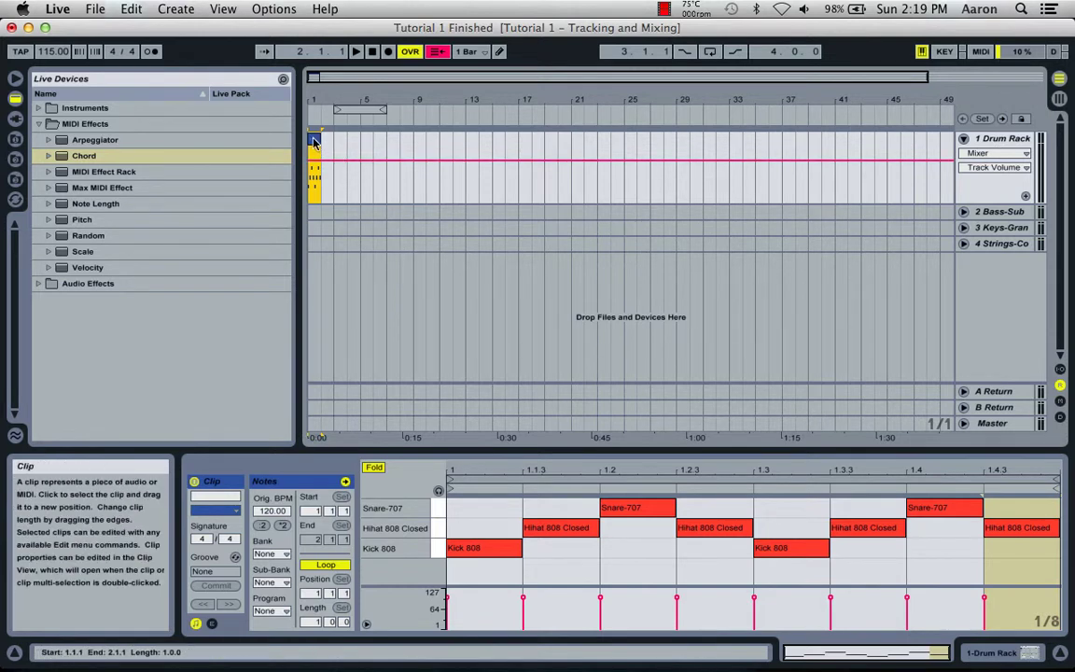
{"action": "left_click_drag", "start_coordinate": [320, 152], "coordinate": [458, 154]}
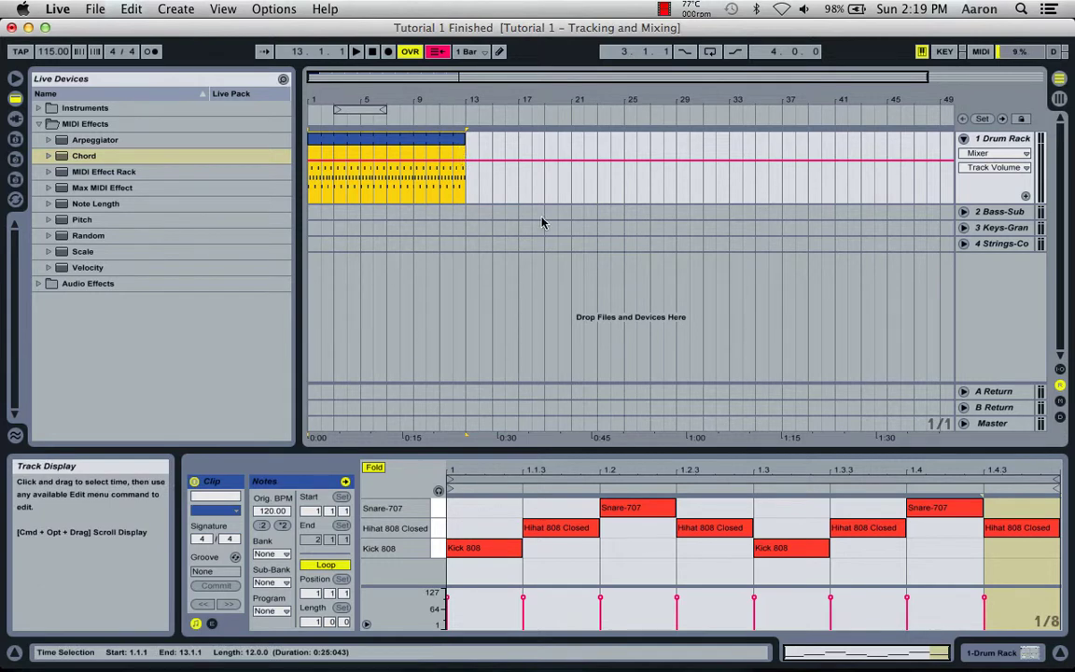
{"action": "left_click_drag", "start_coordinate": [337, 110], "coordinate": [309, 109]}
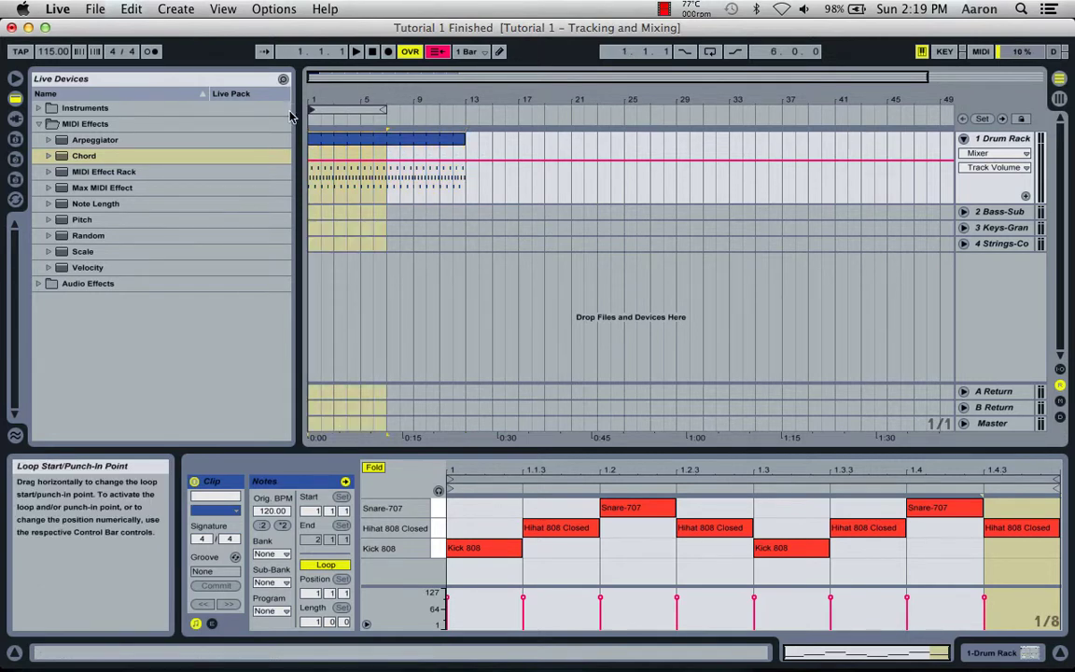
{"action": "left_click_drag", "start_coordinate": [380, 112], "coordinate": [458, 111]}
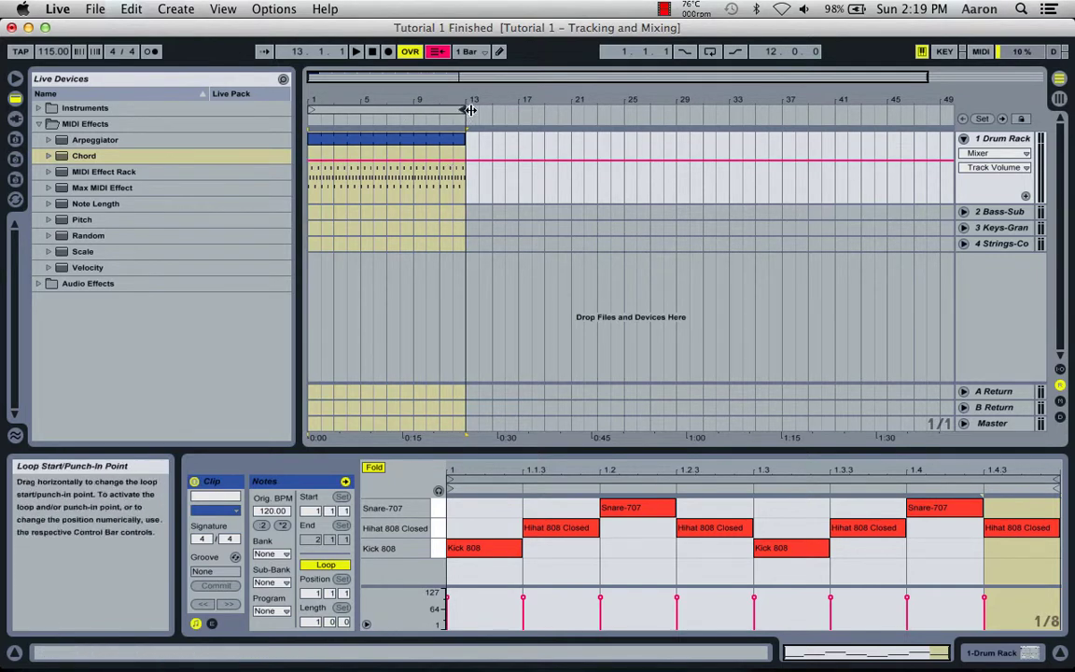
{"action": "left_click", "coordinate": [709, 53]}
{"action": "left_click", "coordinate": [709, 53]}
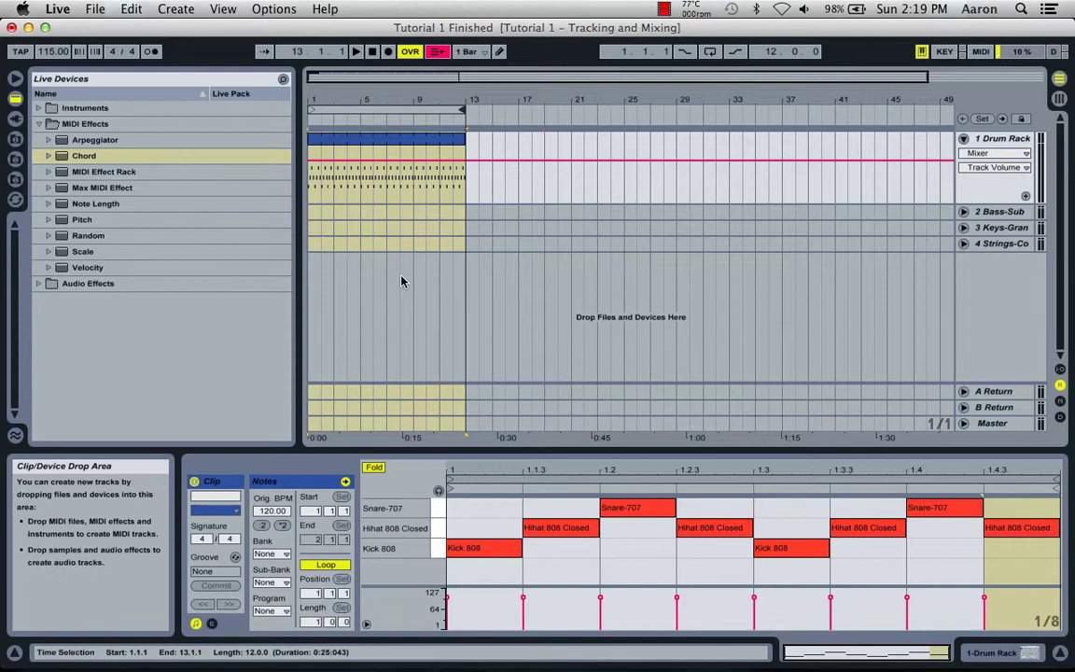
Drag the Bass-Sub clip onto the Bass-Sub track at bar 5 and unfold that track.
{"action": "key", "text": "Tab"}
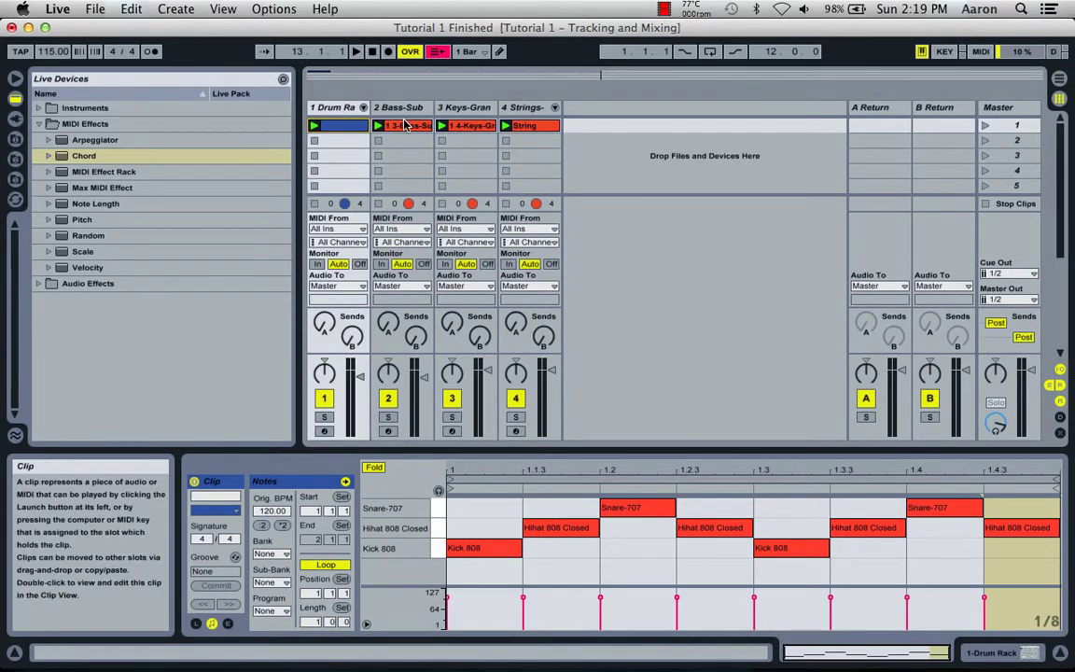
{"action": "key", "text": "Tab"}
{"action": "left_click_drag", "start_coordinate": [404, 128], "coordinate": [460, 213]}
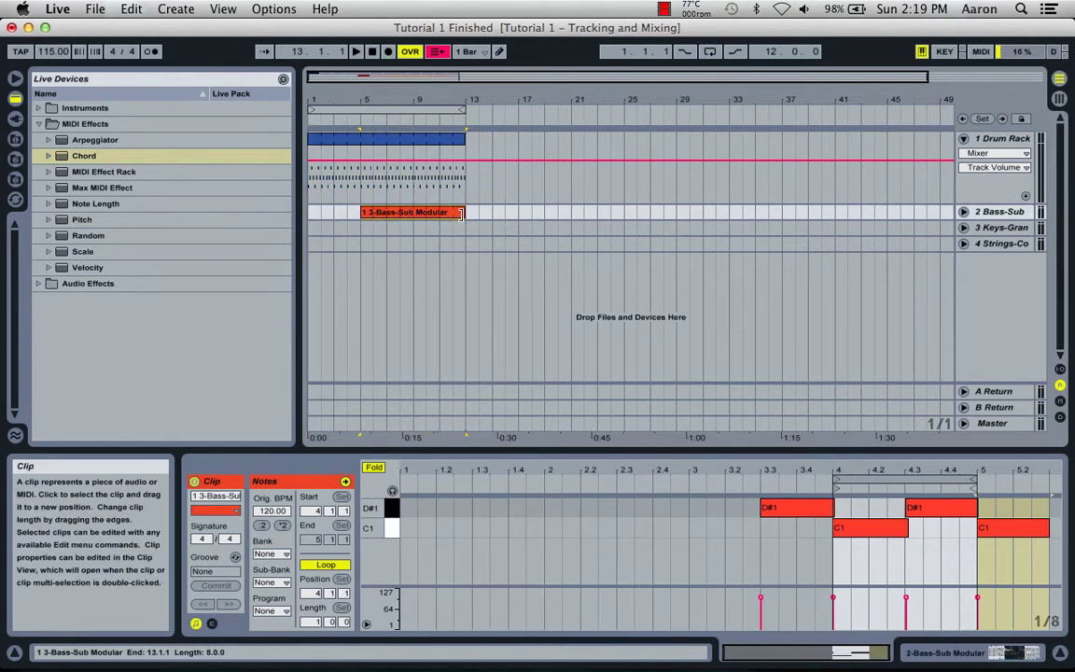
{"action": "left_click", "coordinate": [965, 213]}
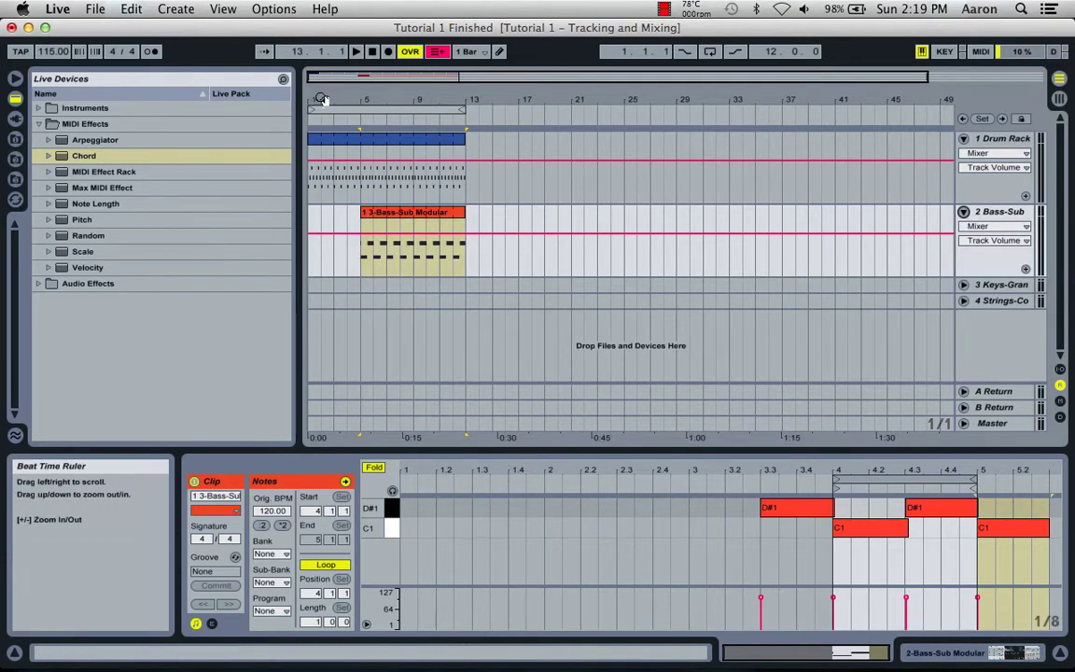
Play the arrangement from the start to check, then hand playback back to the arrangement.
{"action": "left_click", "coordinate": [372, 52]}
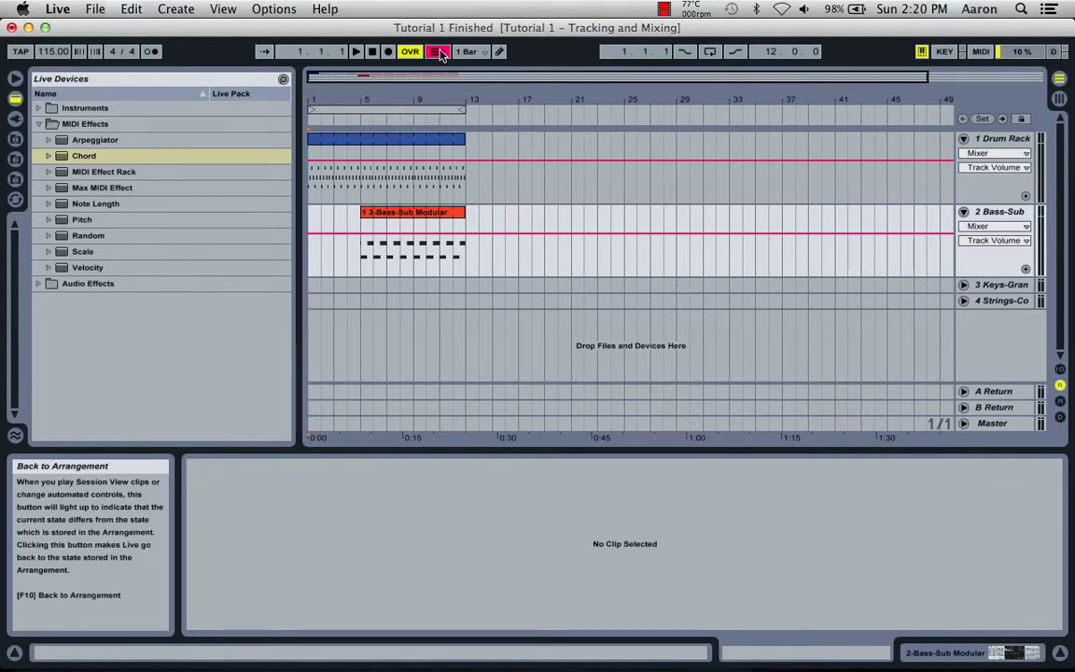
{"action": "left_click", "coordinate": [356, 51]}
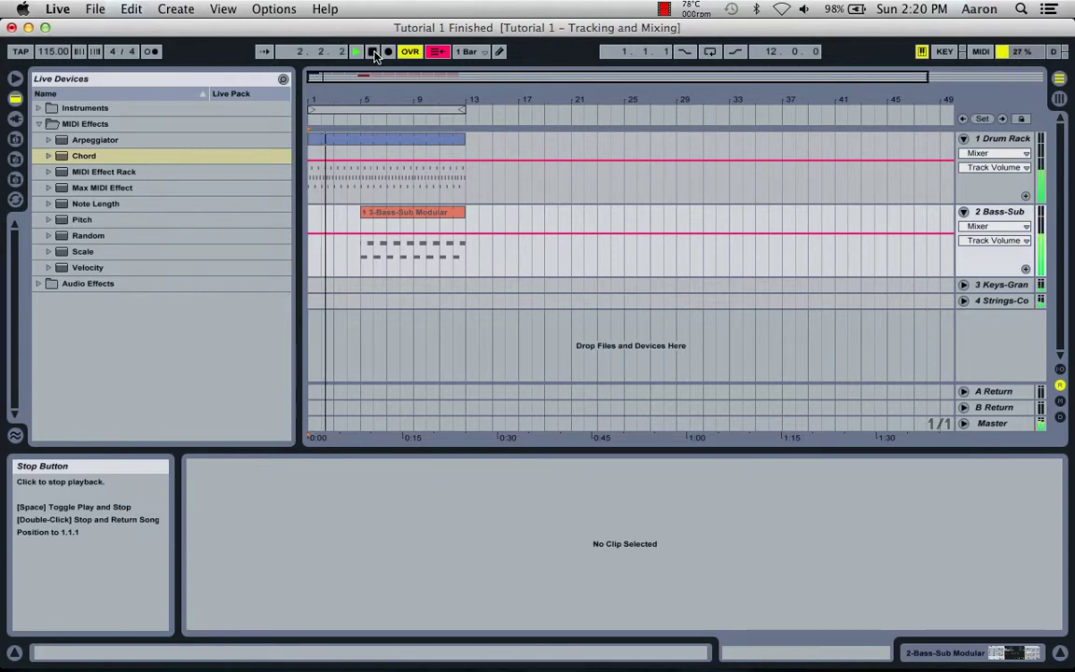
{"action": "left_click", "coordinate": [373, 52]}
{"action": "key", "text": "Tab"}
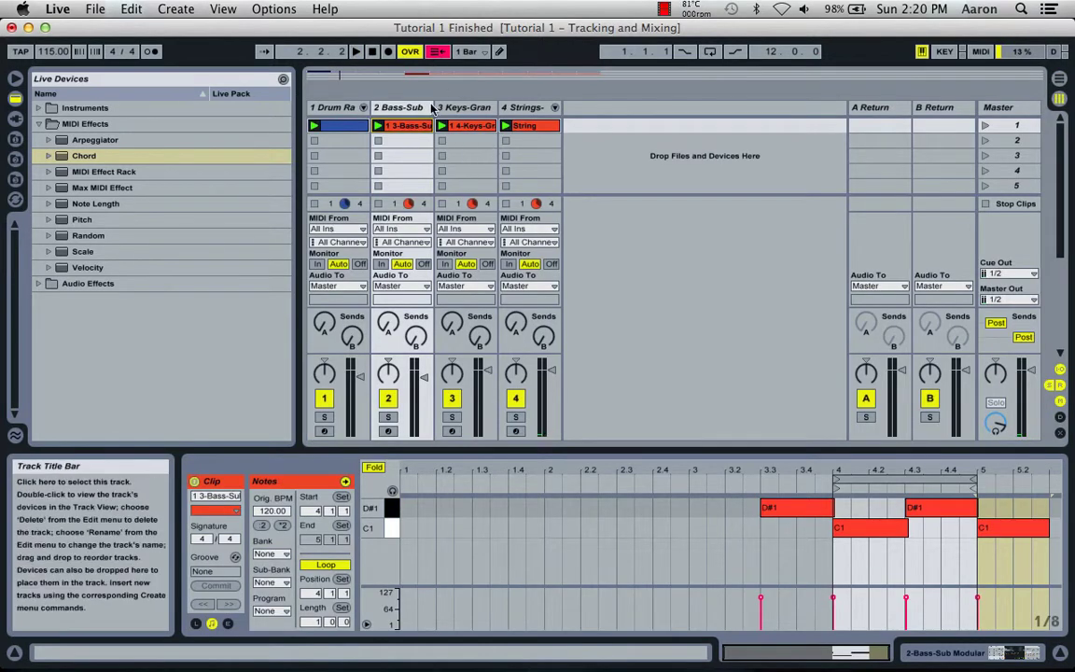
{"action": "left_click", "coordinate": [438, 52]}
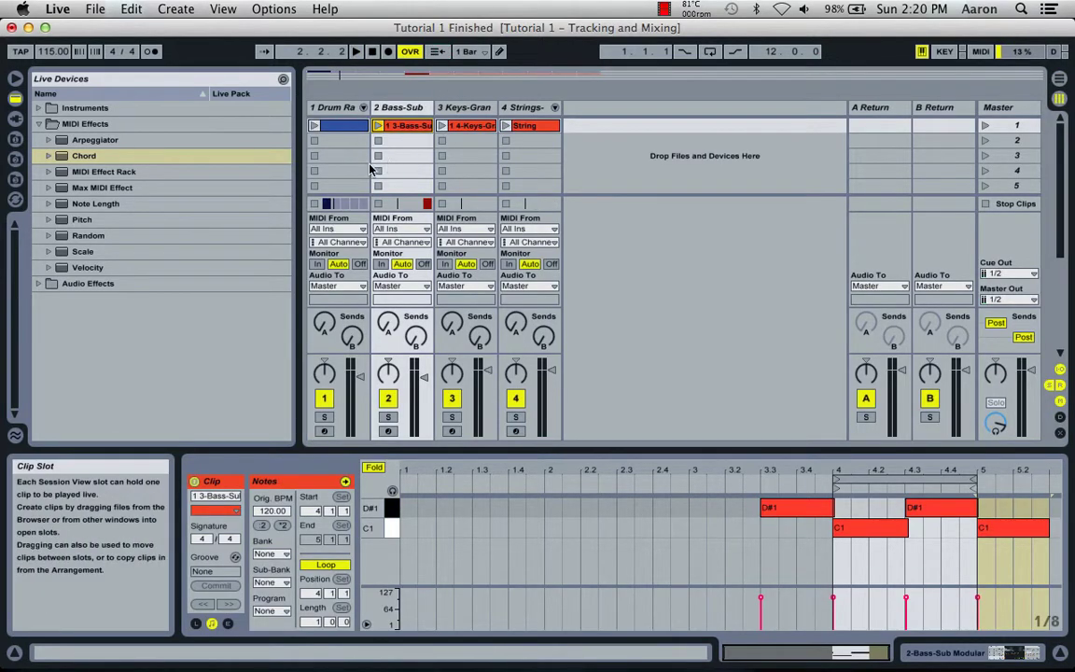
{"action": "key", "text": "Tab"}
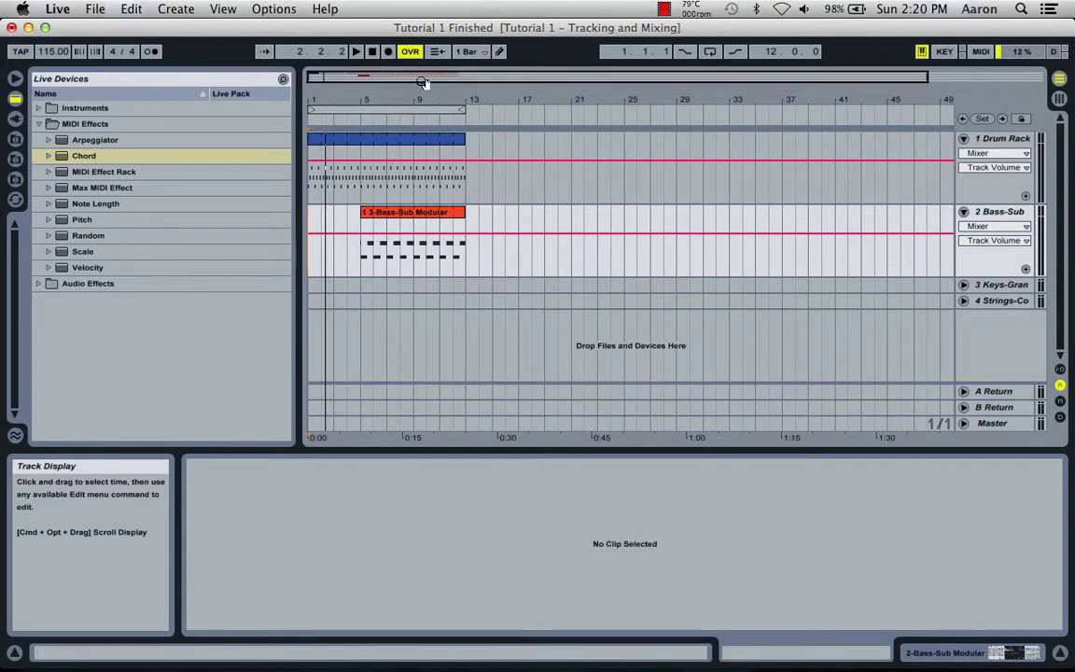
Place the Keys-Grand Piano clip on track 3 spanning bars 5 to 13.
{"action": "left_click", "coordinate": [361, 54]}
{"action": "left_click", "coordinate": [357, 53]}
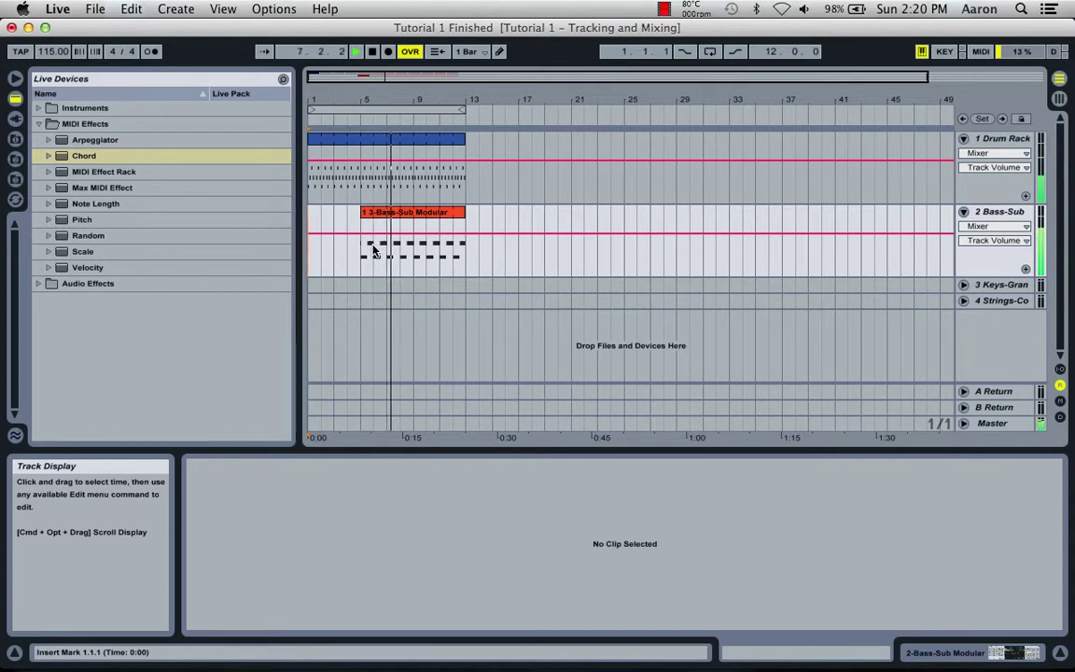
{"action": "left_click", "coordinate": [415, 212]}
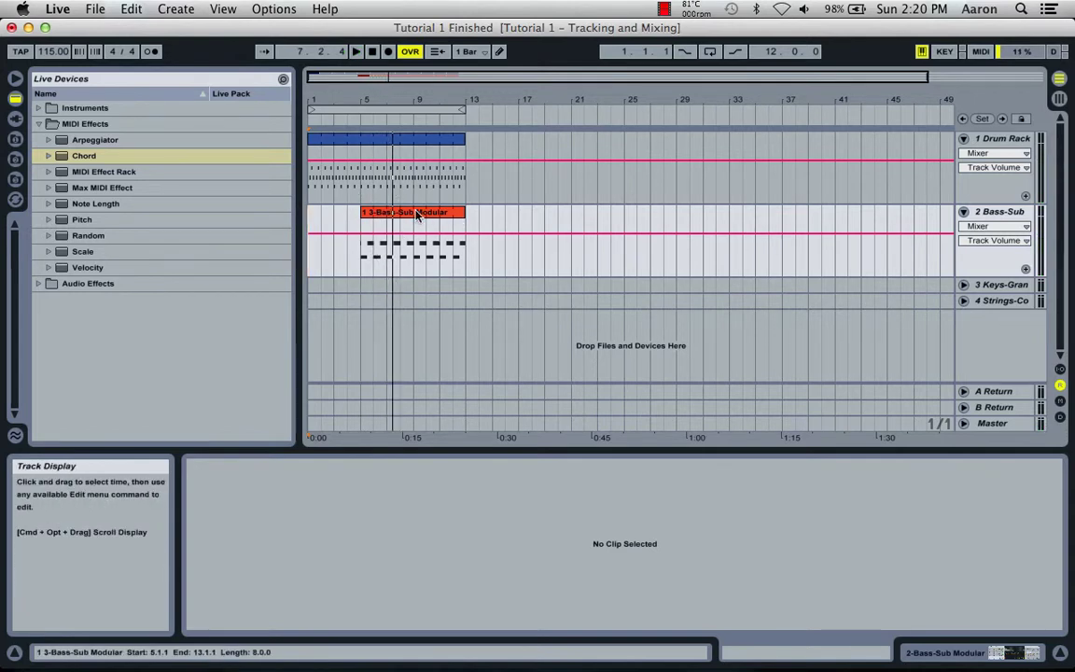
{"action": "key", "text": "Tab"}
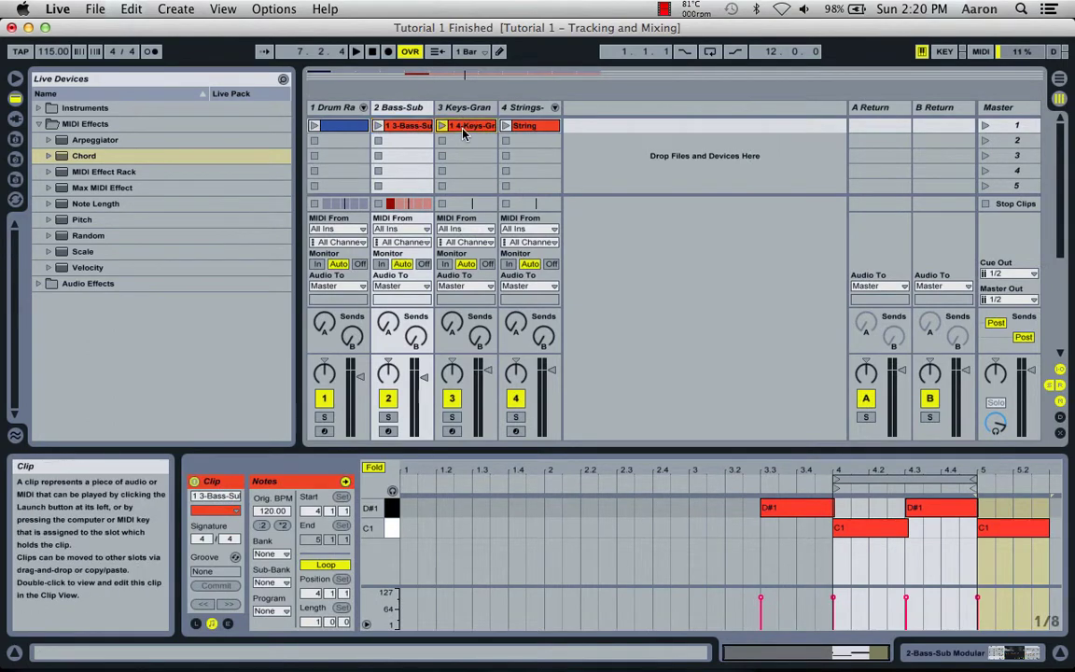
{"action": "key", "text": "Tab"}
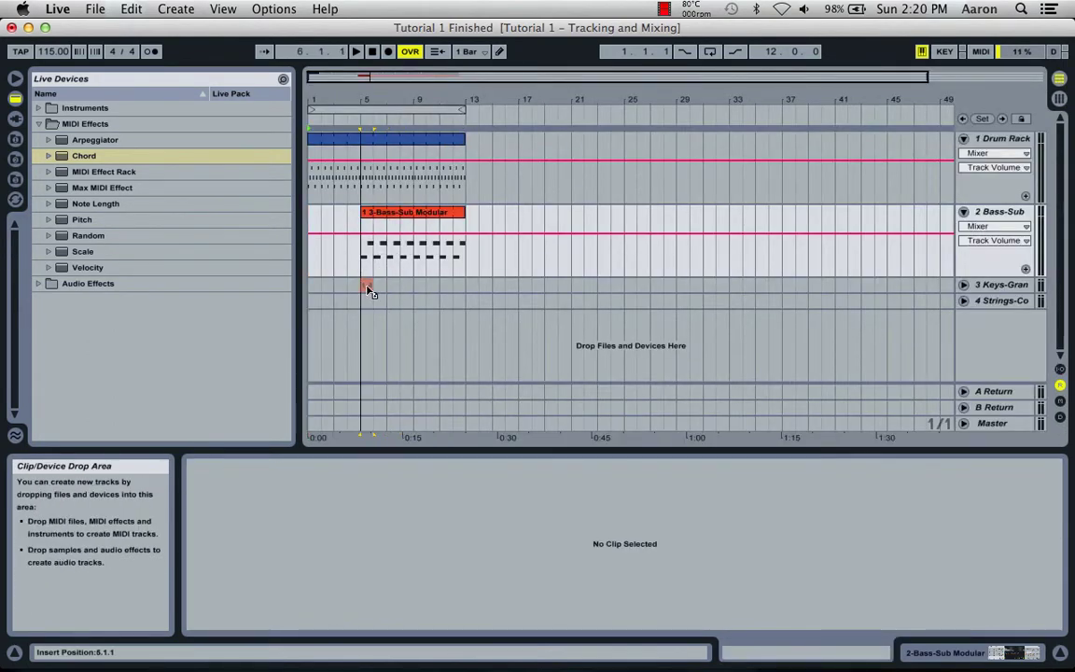
{"action": "left_click", "coordinate": [366, 286]}
{"action": "left_click_drag", "start_coordinate": [370, 286], "coordinate": [462, 287]}
Place the String clip on track 4 spanning bars 5 to 13.
{"action": "key", "text": "Tab"}
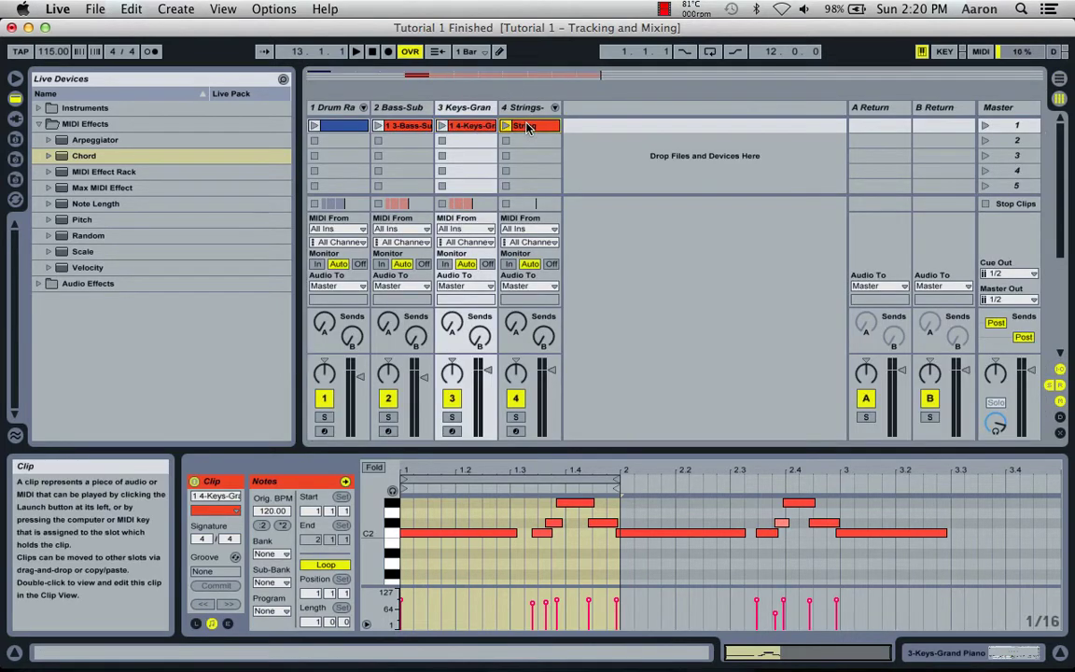
{"action": "key", "text": "Tab"}
{"action": "left_click", "coordinate": [367, 304]}
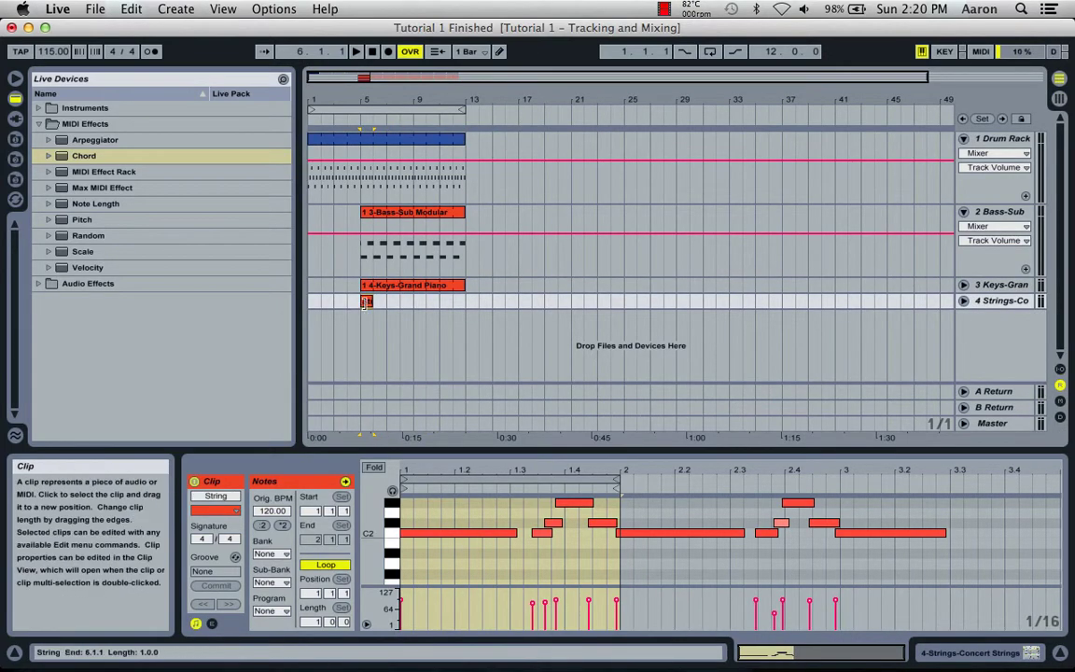
{"action": "left_click_drag", "start_coordinate": [370, 301], "coordinate": [461, 304]}
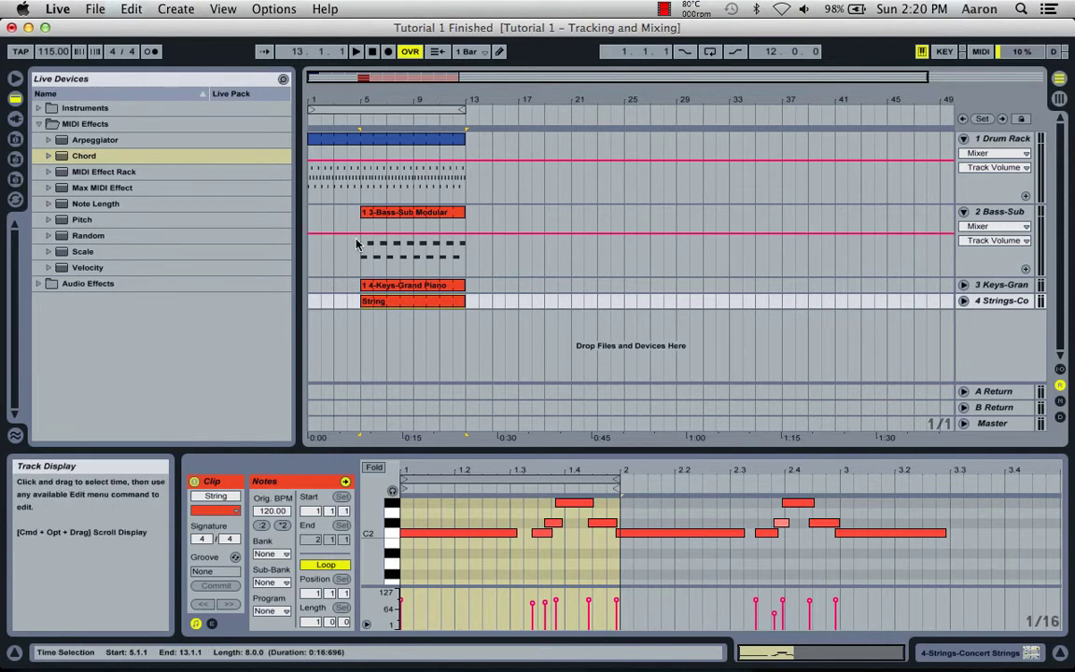
{"action": "left_click", "coordinate": [368, 241]}
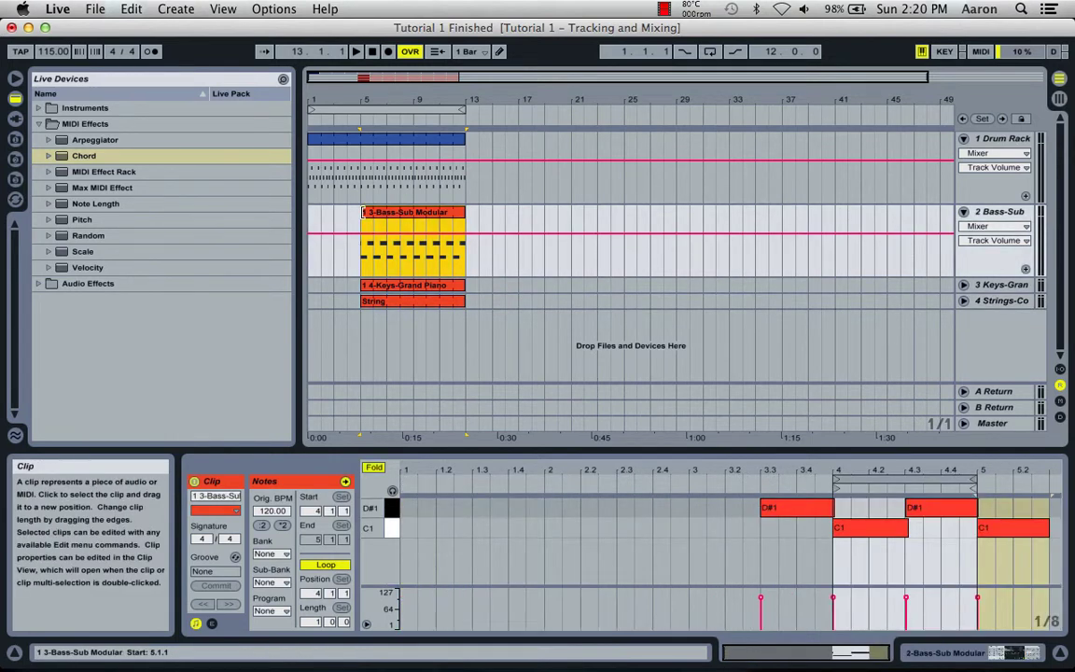
Extend the bass clip to bar 1, drop its starting volume to -39 dB, and play the fade-in.
{"action": "left_click_drag", "start_coordinate": [362, 211], "coordinate": [308, 212]}
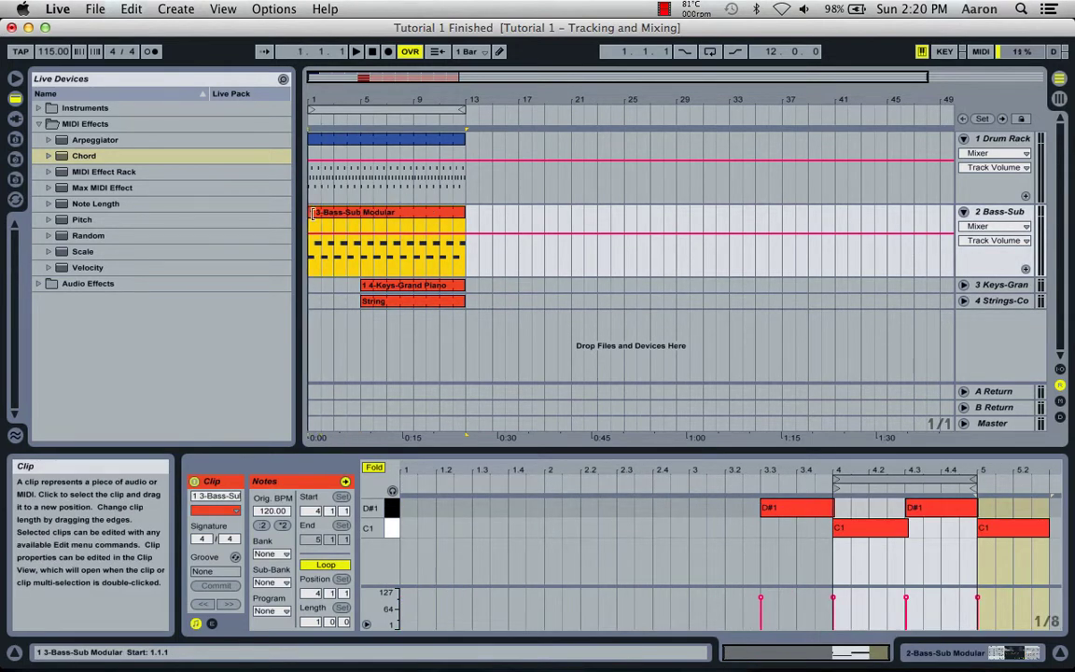
{"action": "left_click", "coordinate": [361, 239]}
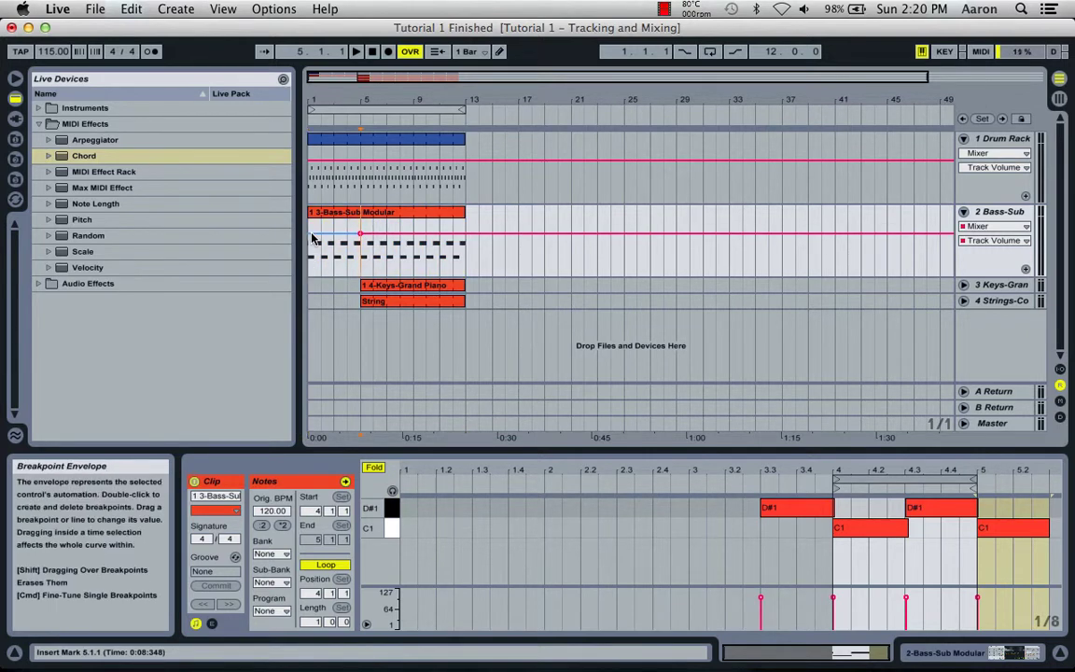
{"action": "left_click", "coordinate": [314, 239]}
{"action": "left_click_drag", "start_coordinate": [315, 240], "coordinate": [315, 244]}
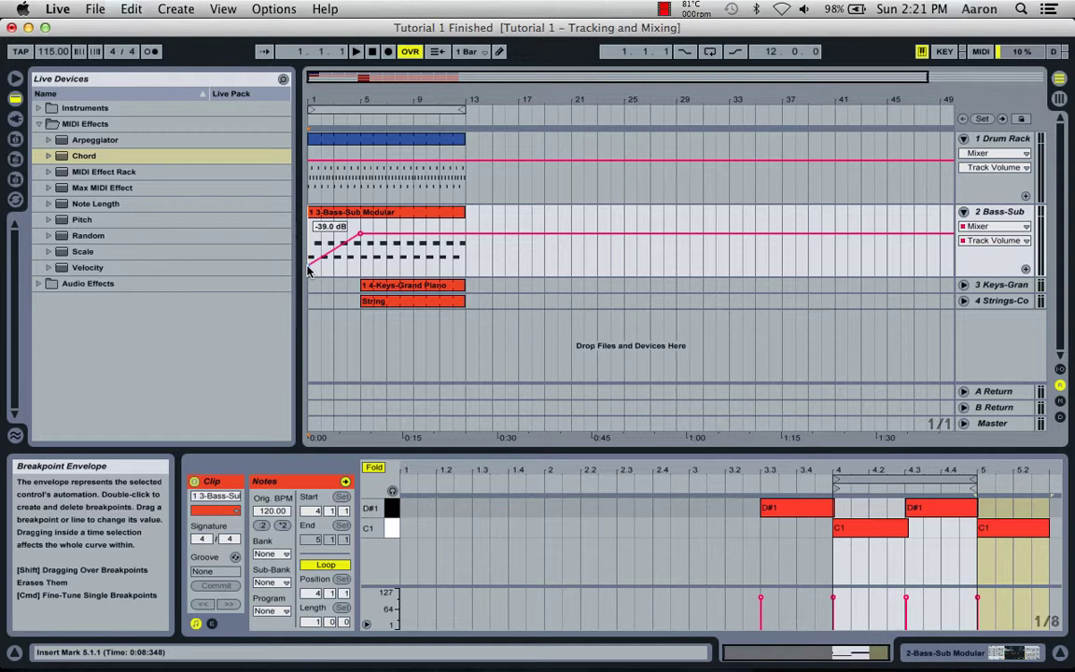
{"action": "key", "text": "space"}
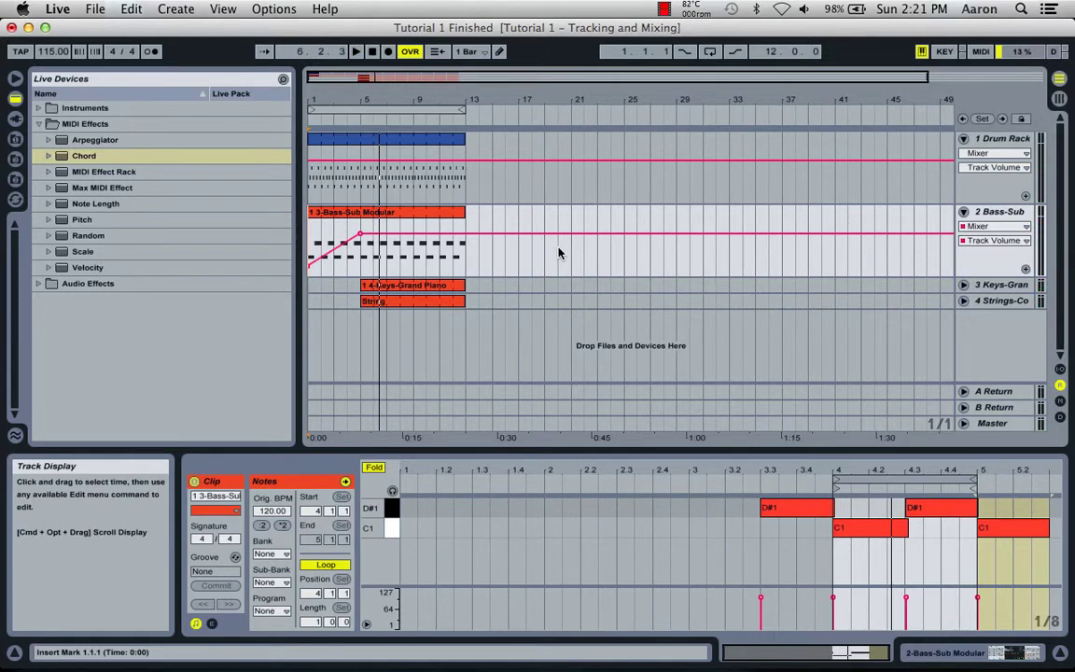
Unfold the Keys and Strings lanes and show Keys' Mixer Track Panning envelope.
{"action": "key", "text": "Tab"}
{"action": "key", "text": "Tab"}
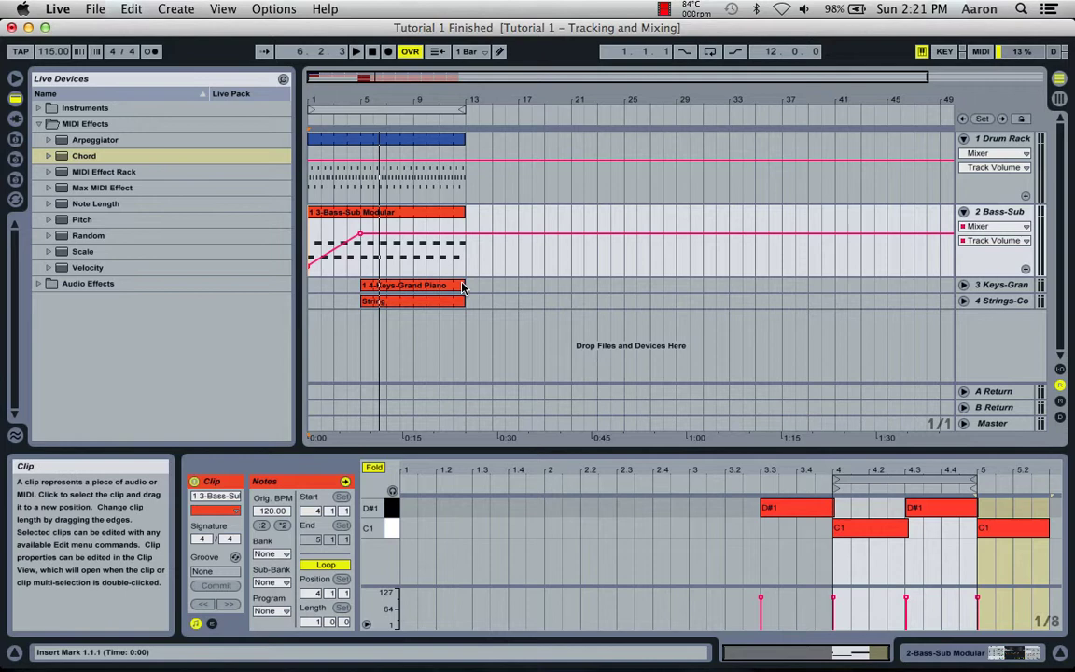
{"action": "left_click", "coordinate": [964, 286]}
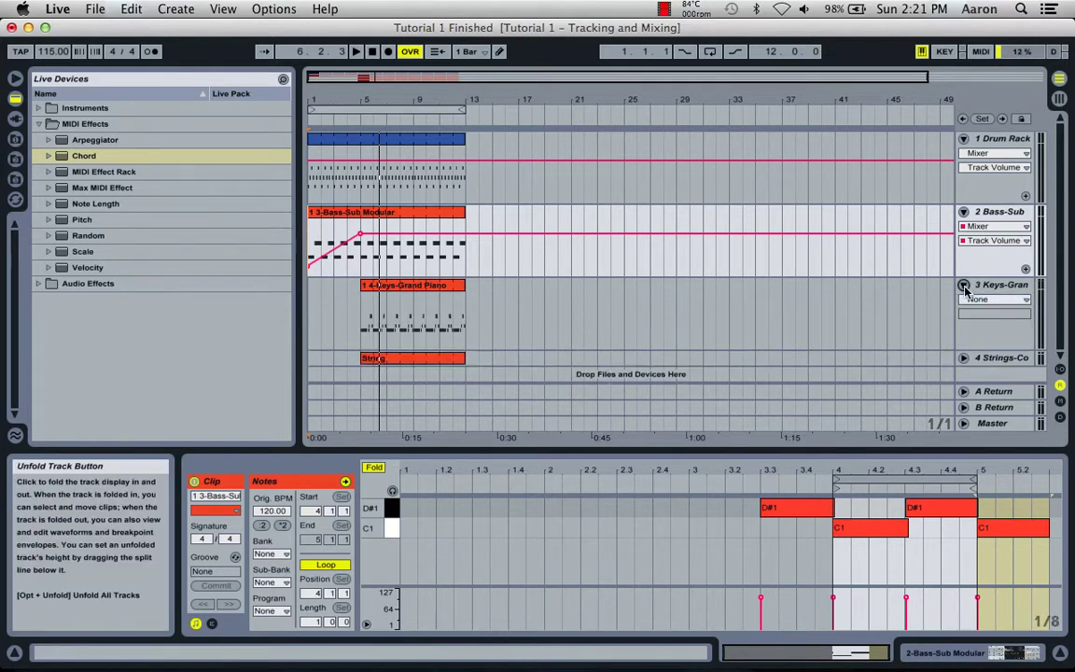
{"action": "left_click", "coordinate": [963, 358]}
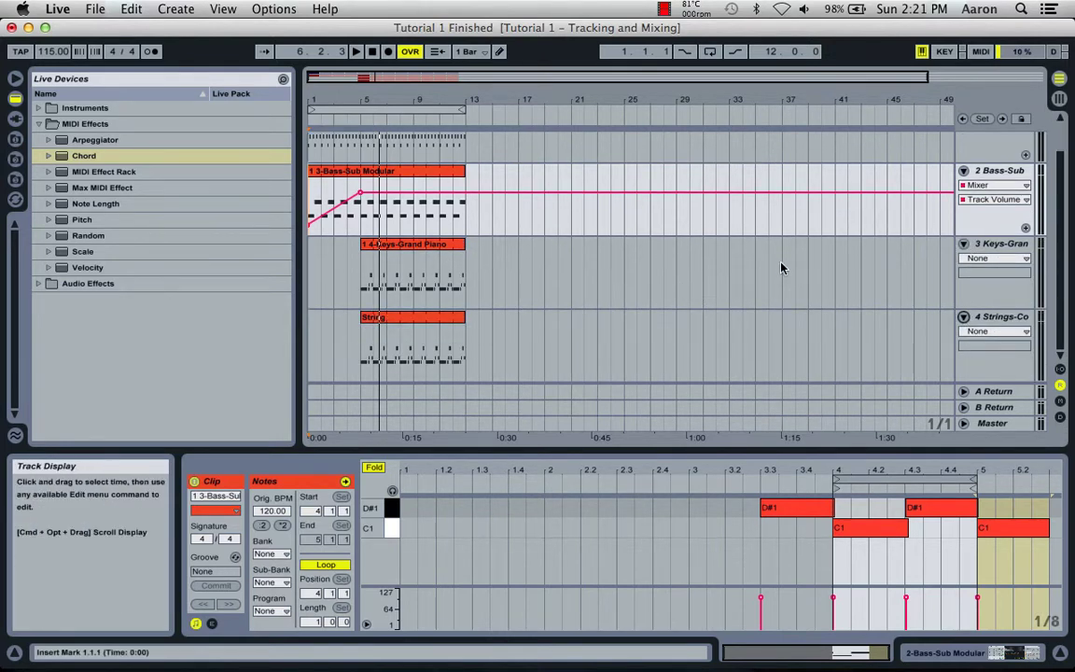
{"action": "left_click", "coordinate": [396, 270]}
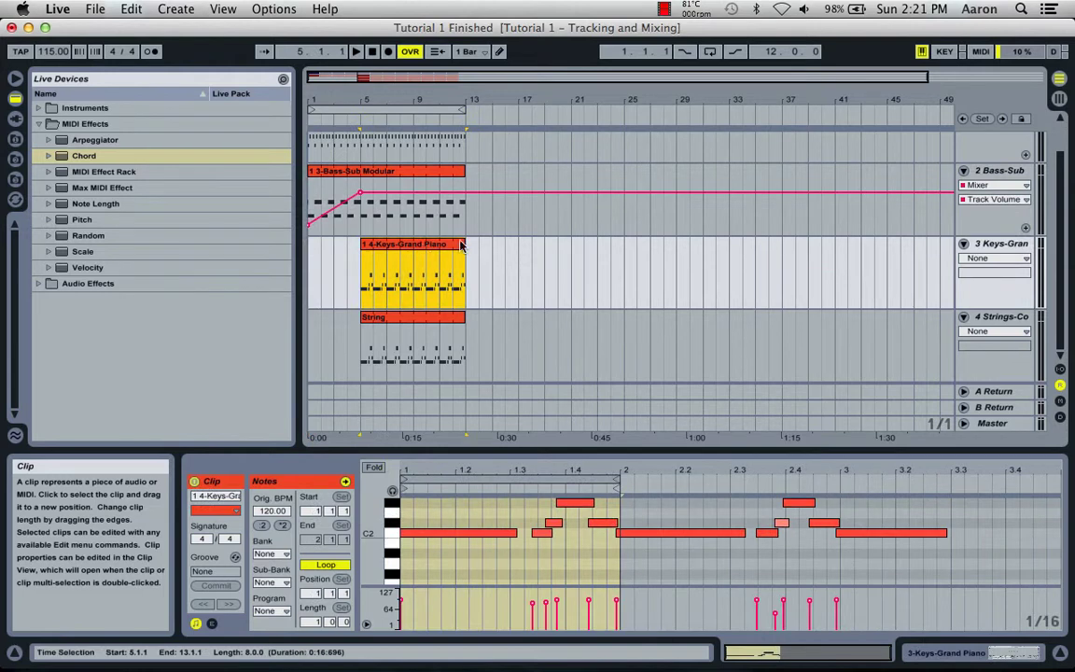
{"action": "left_click", "coordinate": [994, 259]}
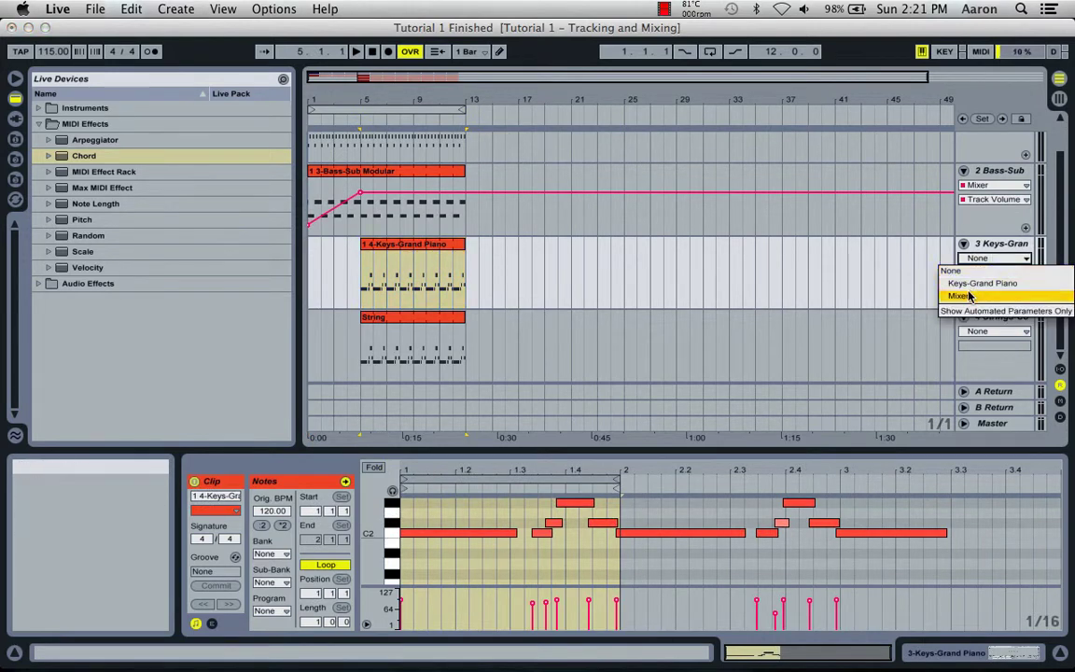
{"action": "left_click", "coordinate": [966, 297]}
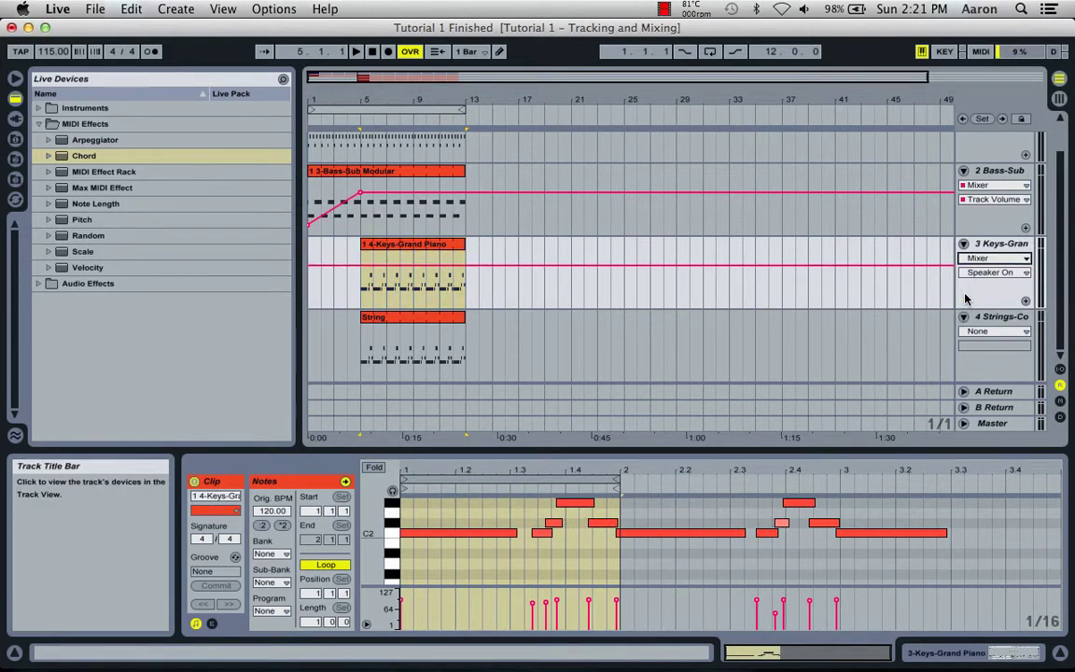
{"action": "left_click", "coordinate": [991, 274]}
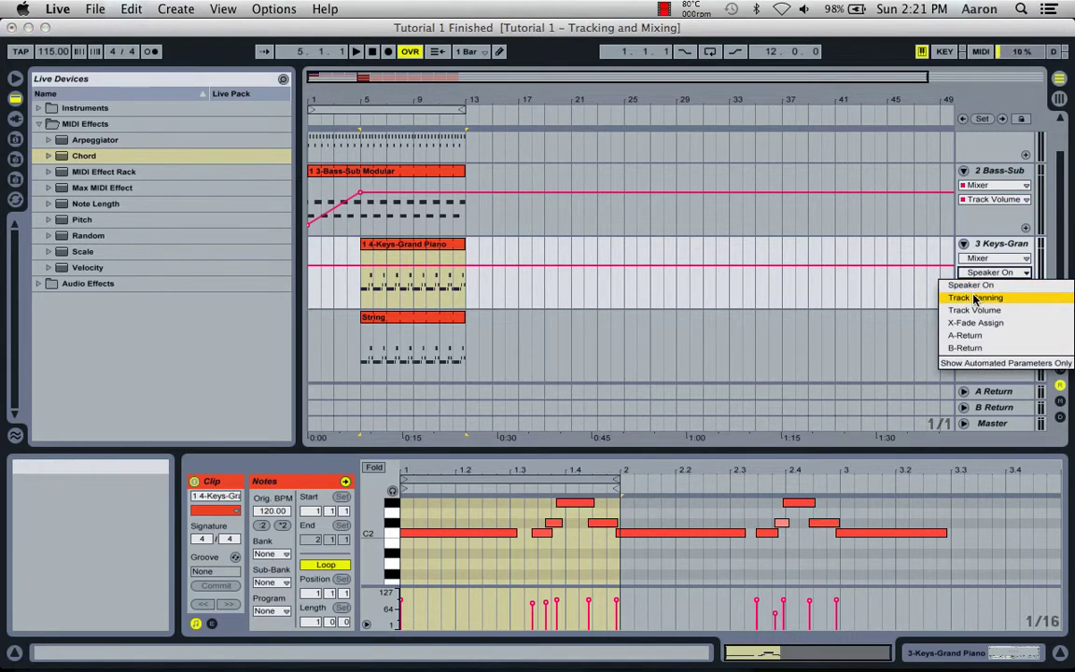
{"action": "left_click", "coordinate": [975, 297]}
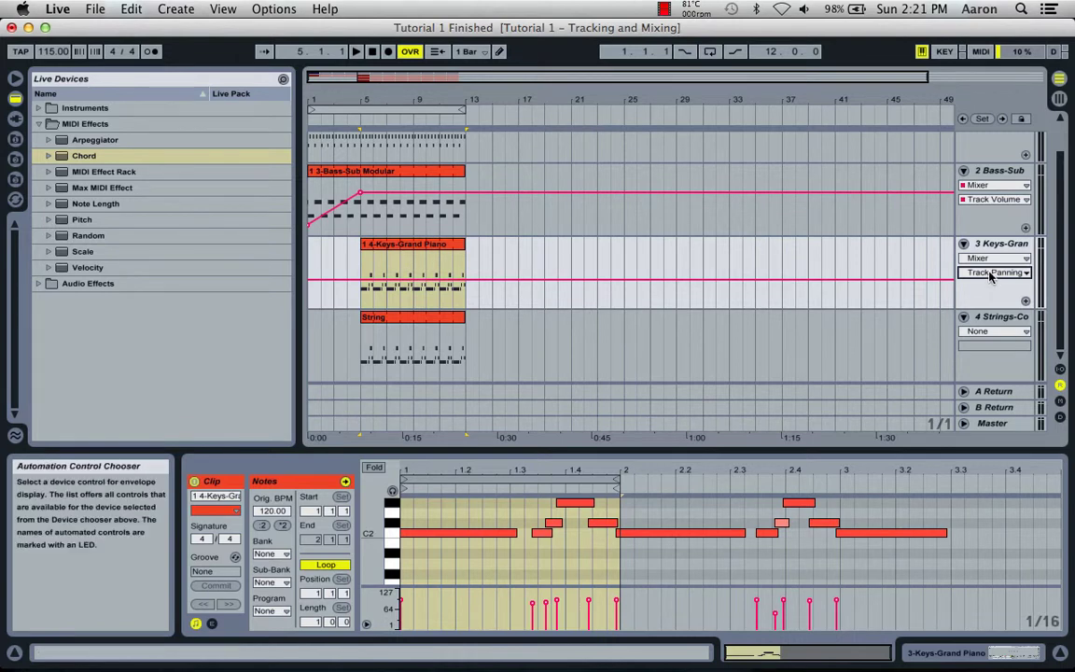
Pan the Keys-Grand Piano from 24R at bar 5 to 29L at bar 13.
{"action": "double_click", "coordinate": [468, 280]}
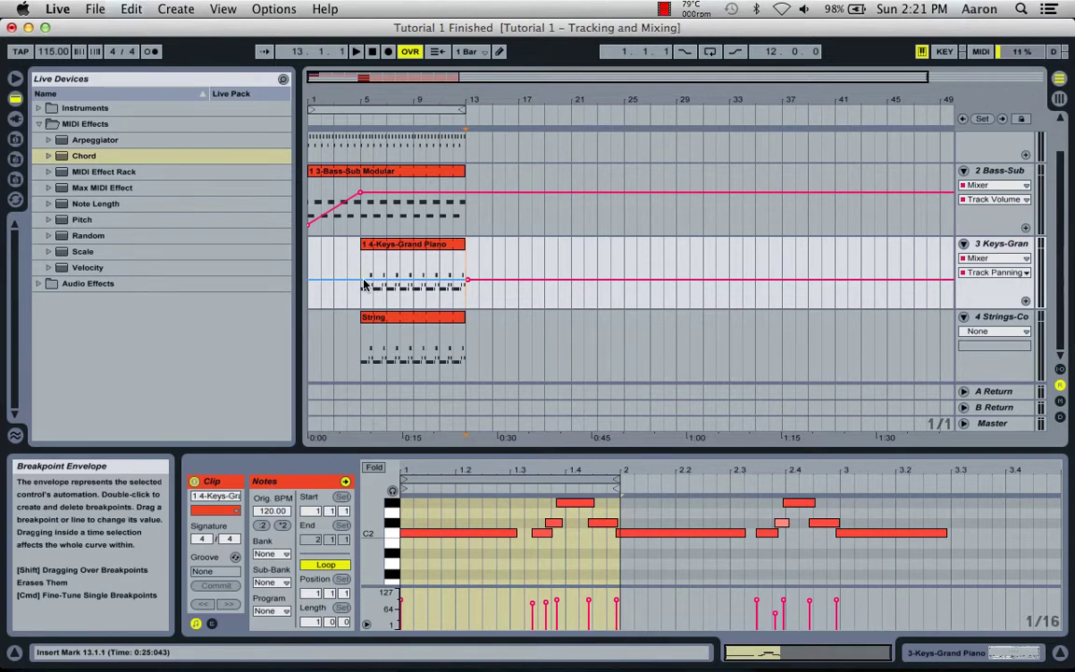
{"action": "left_click", "coordinate": [364, 284]}
{"action": "left_click_drag", "start_coordinate": [364, 284], "coordinate": [357, 262]}
{"action": "mouse_move", "coordinate": [464, 280]}
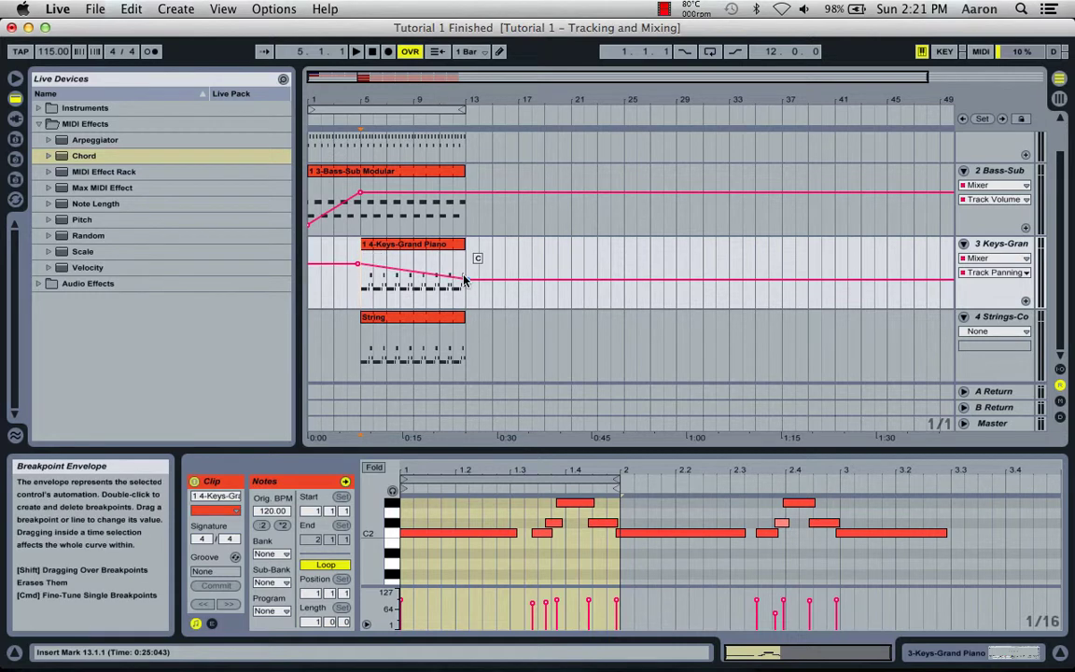
{"action": "left_click_drag", "start_coordinate": [466, 280], "coordinate": [466, 295]}
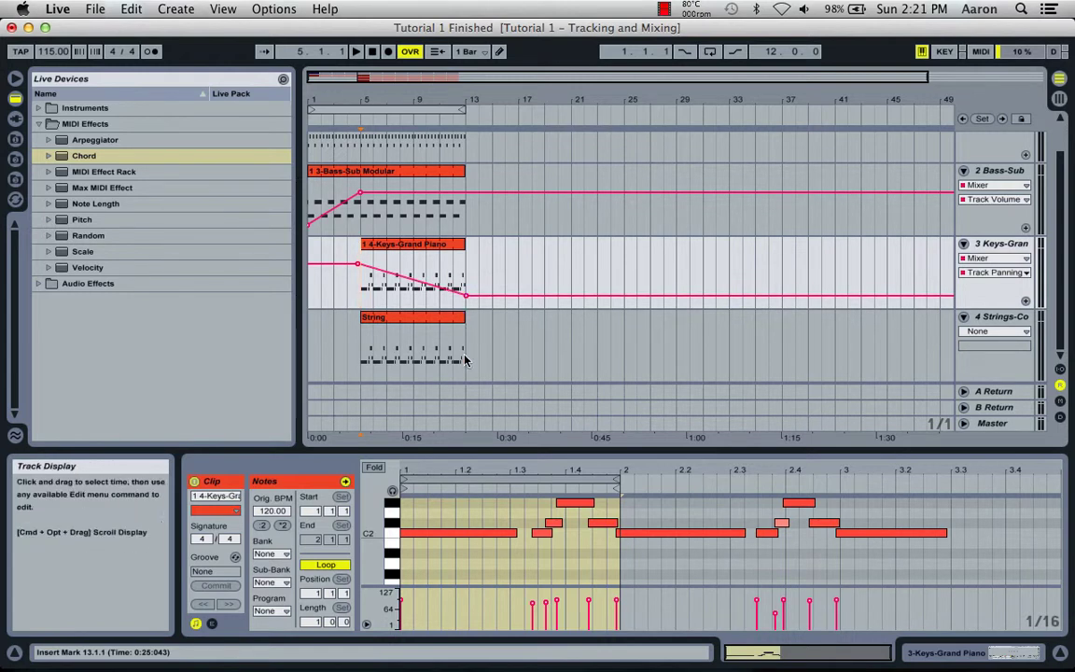
Choose the Strings mixer as the automation device and list its parameters.
{"action": "left_click", "coordinate": [1001, 333]}
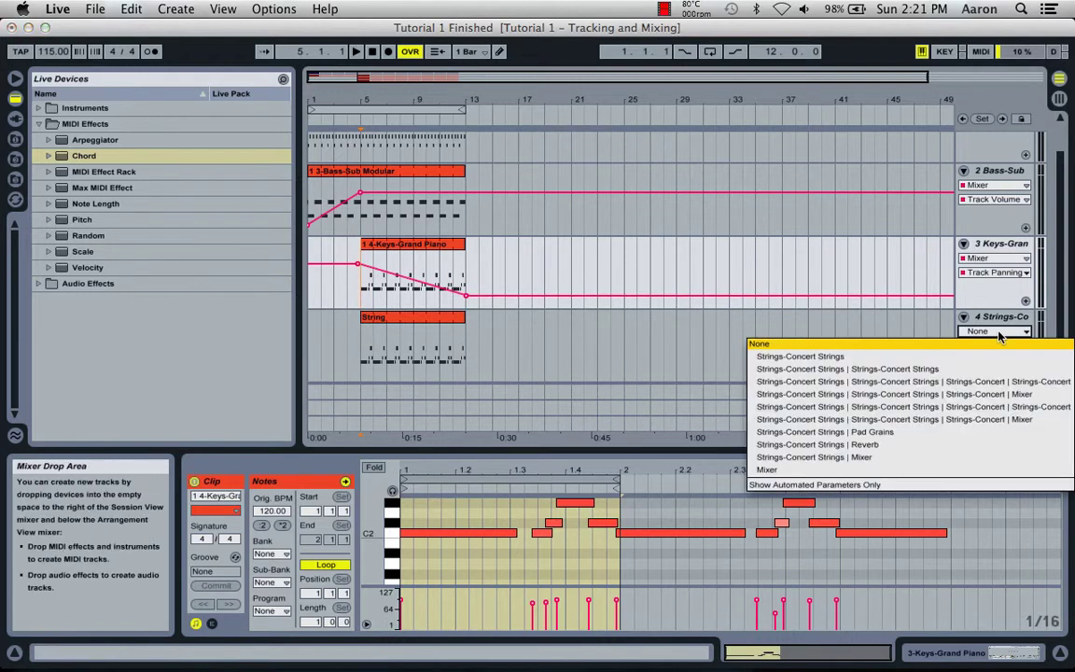
{"action": "left_click", "coordinate": [789, 458]}
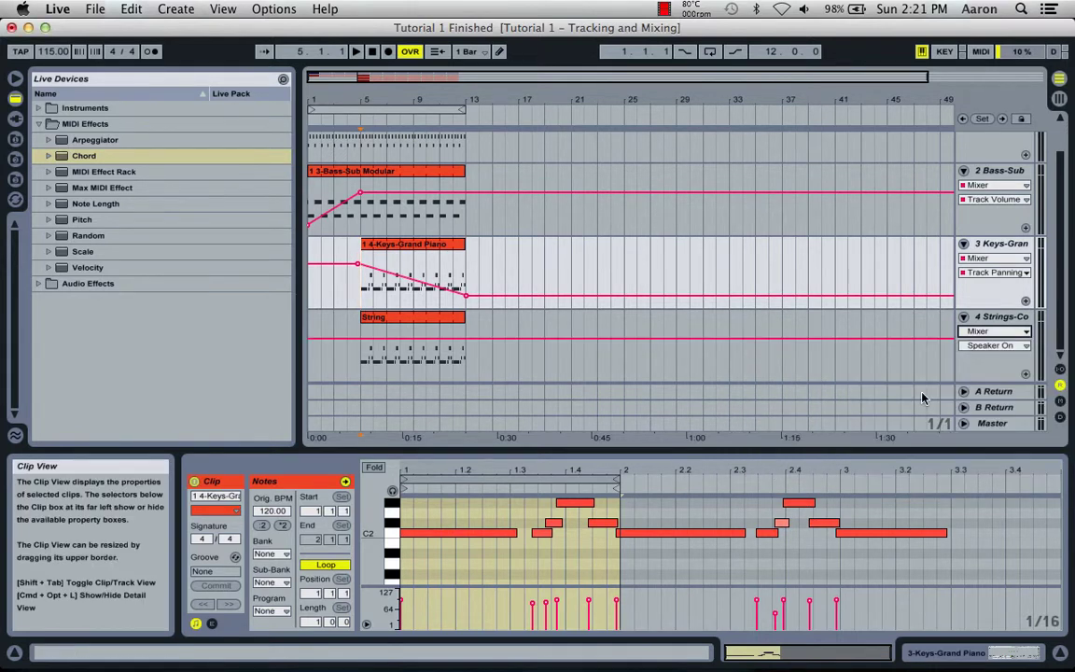
{"action": "left_click", "coordinate": [1017, 348]}
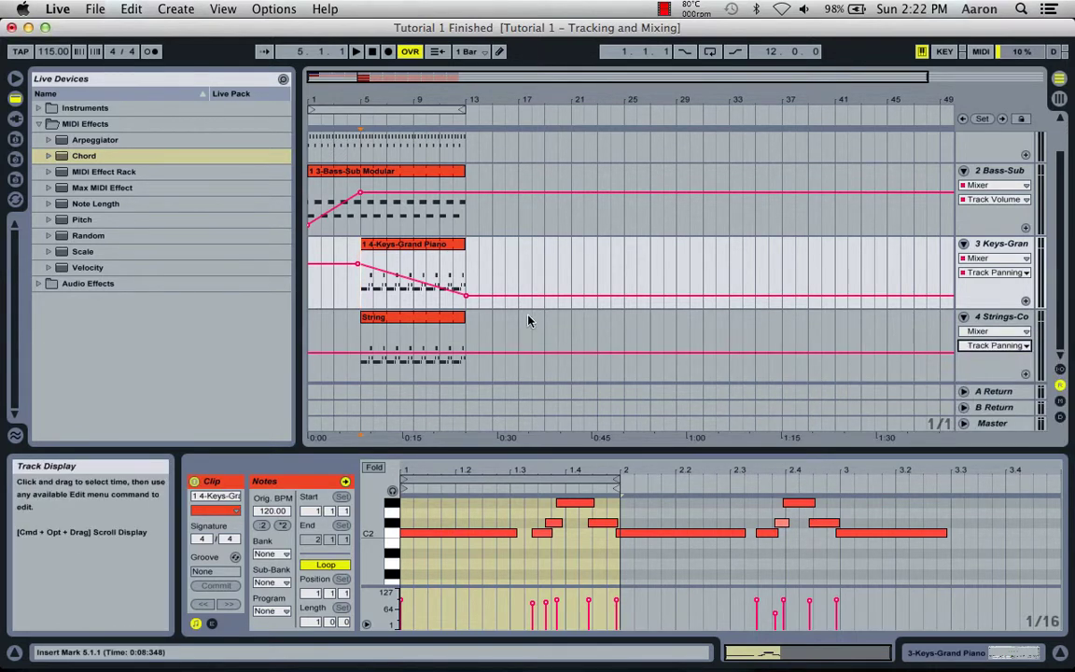
Sweep Strings panning from 30L at bar 5 to 30R at bar 13, then play both pans.
{"action": "left_click", "coordinate": [467, 356]}
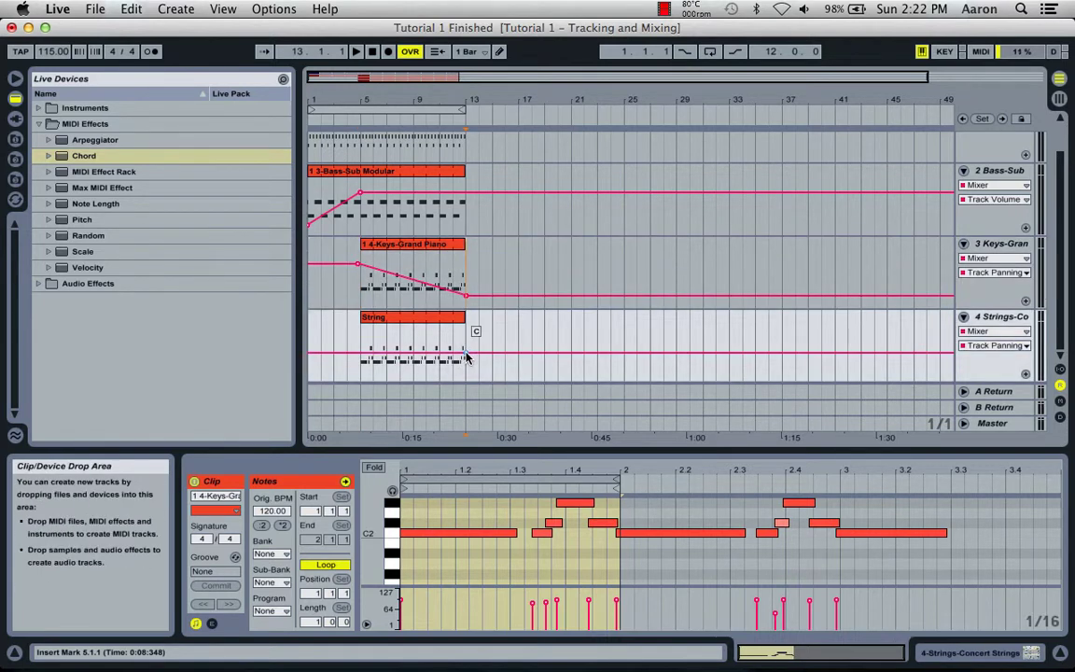
{"action": "left_click_drag", "start_coordinate": [466, 353], "coordinate": [465, 334]}
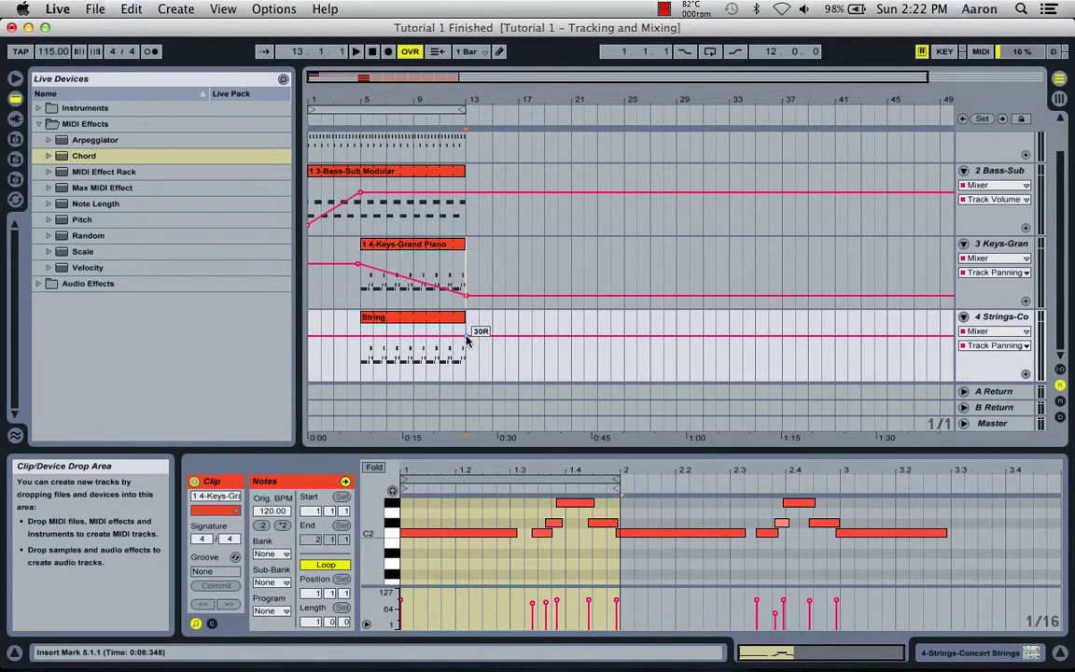
{"action": "left_click_drag", "start_coordinate": [360, 334], "coordinate": [360, 360]}
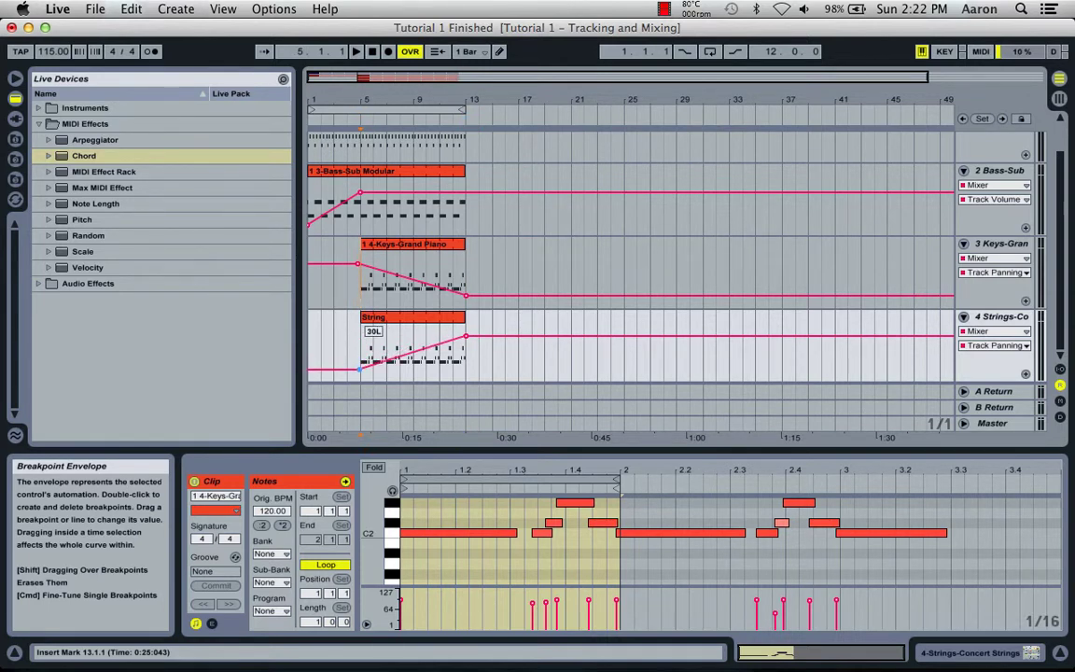
{"action": "key", "text": "space"}
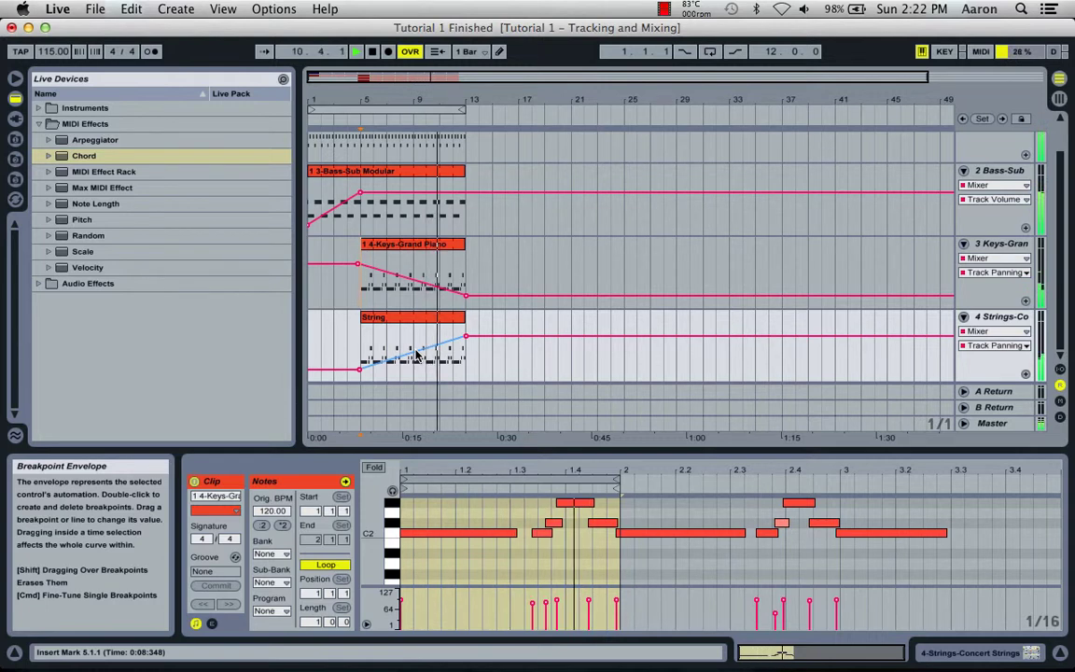
{"action": "scroll", "coordinate": [399, 227], "scroll_direction": "up", "scroll_amount": 2}
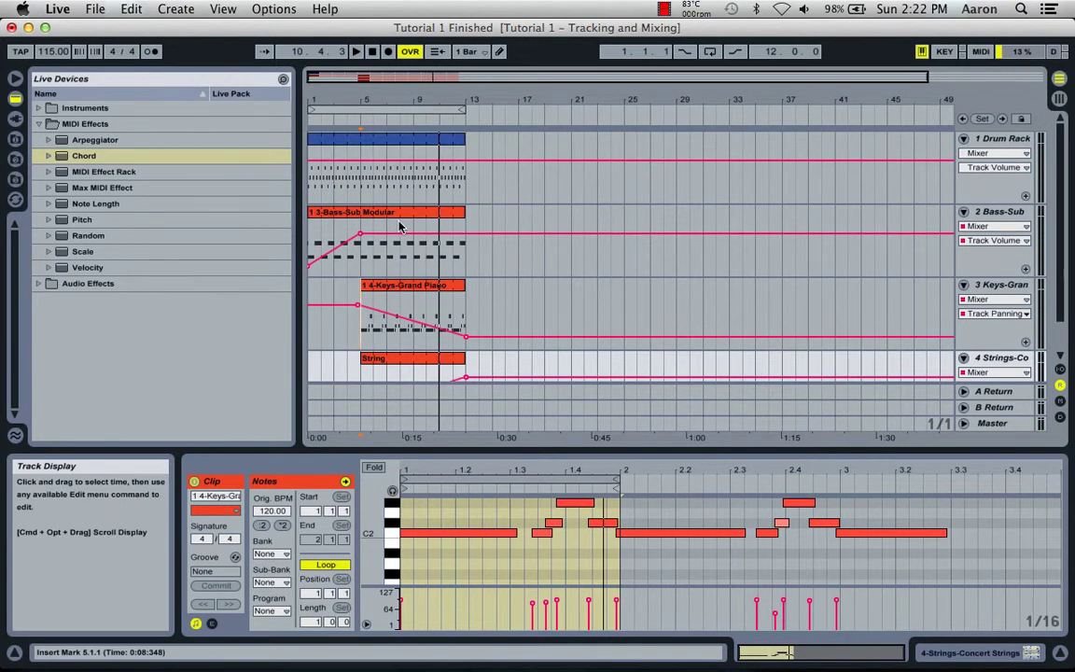
Return playback to bar 1, stop it, and switch to Session View.
{"action": "left_click", "coordinate": [311, 119]}
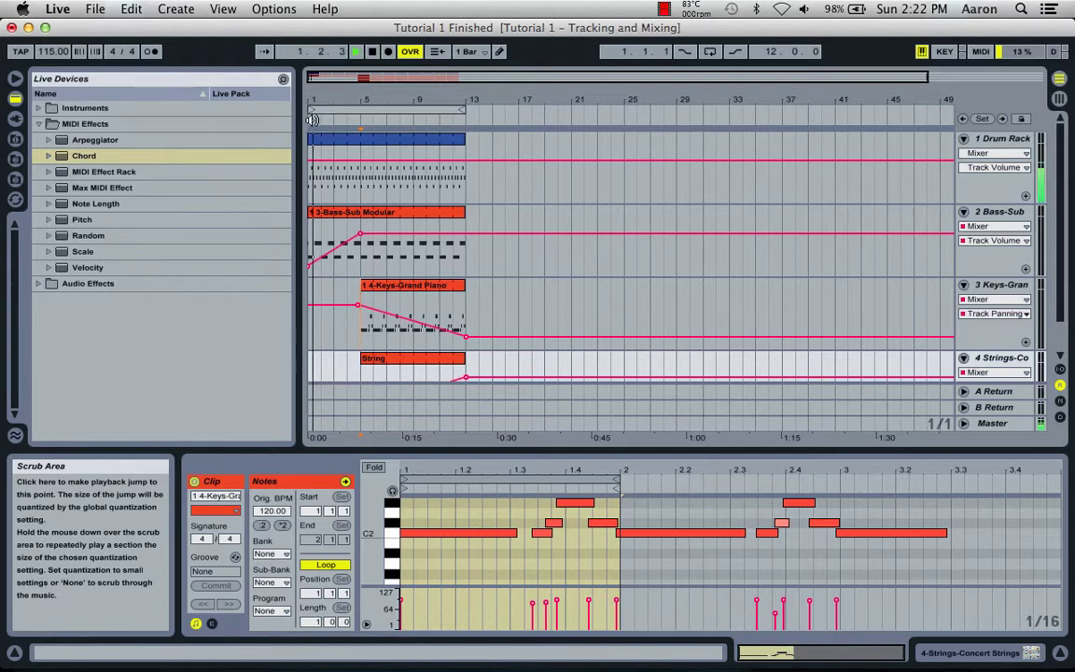
{"action": "key", "text": "space"}
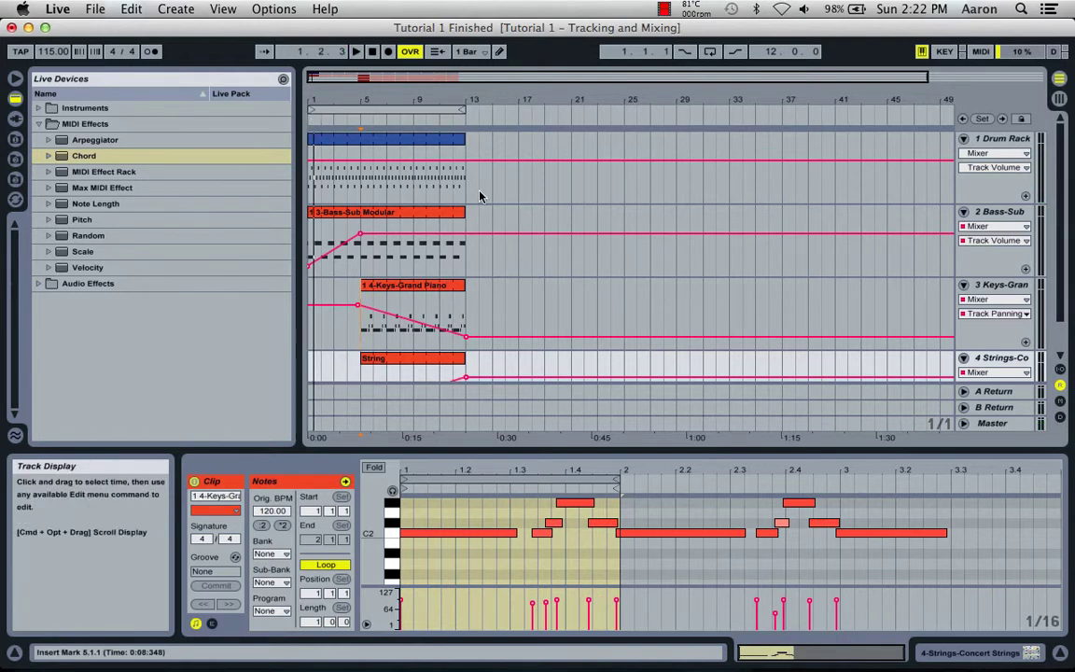
{"action": "key", "text": "Tab"}
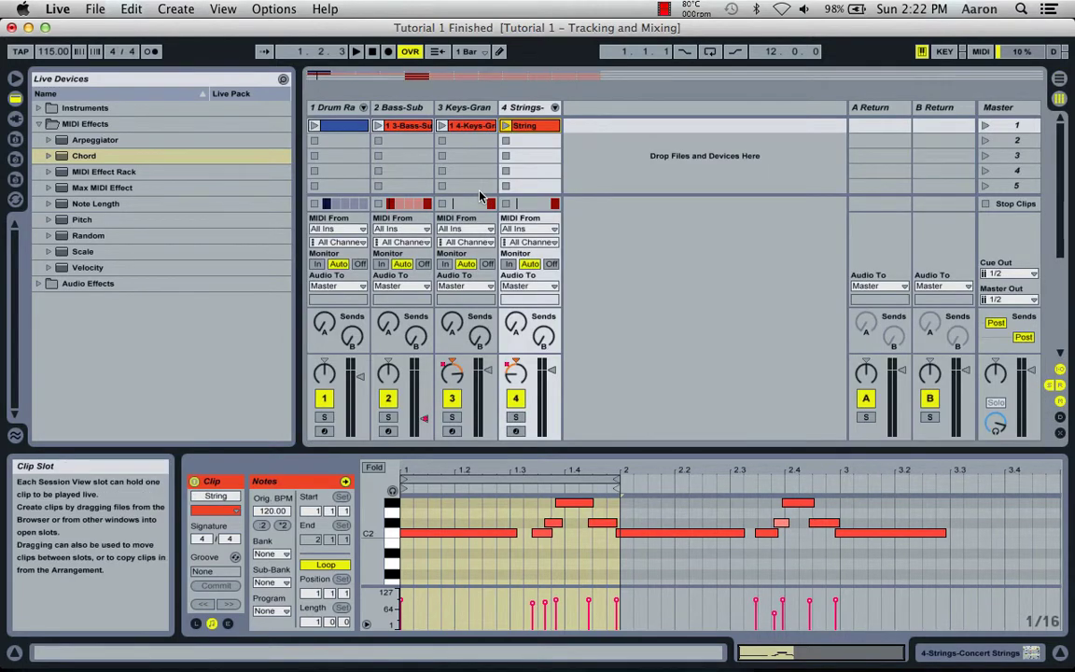
Copy the Drum Rack clip into the scene 3 slot and rename the copy V1.
{"action": "left_click", "coordinate": [341, 128]}
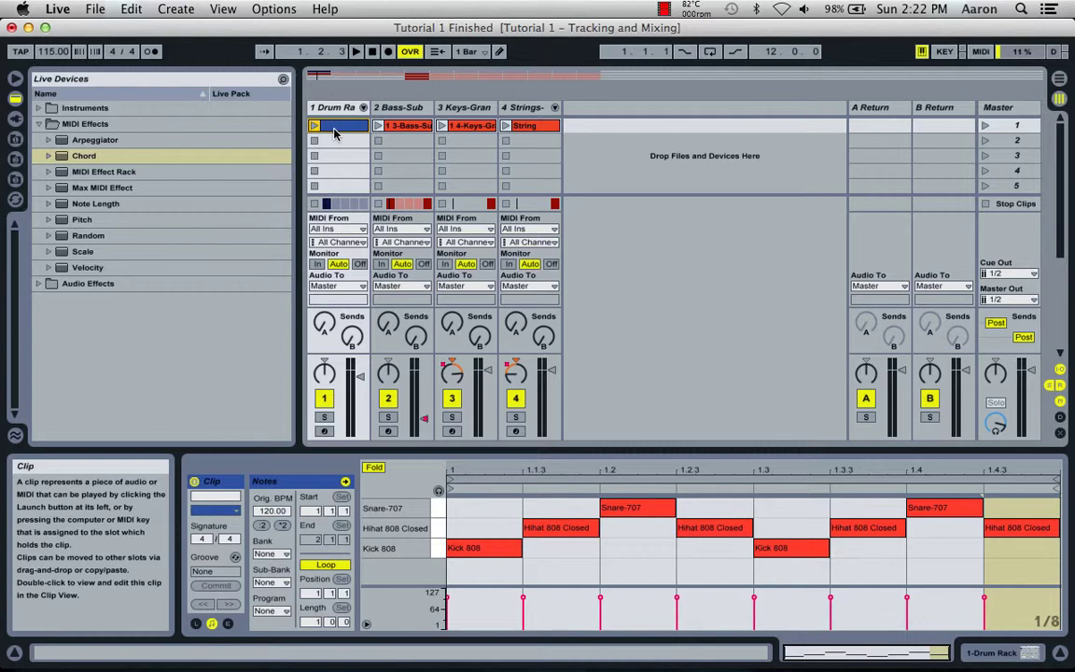
{"action": "left_click_drag", "start_coordinate": [334, 133], "coordinate": [336, 158]}
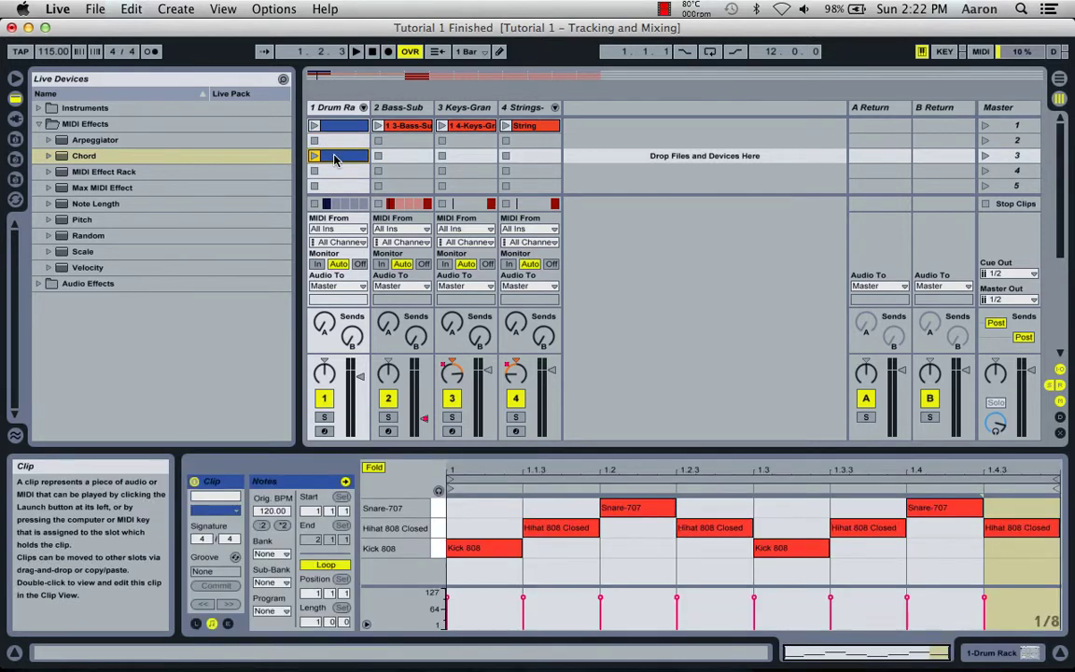
{"action": "key", "text": "Delete"}
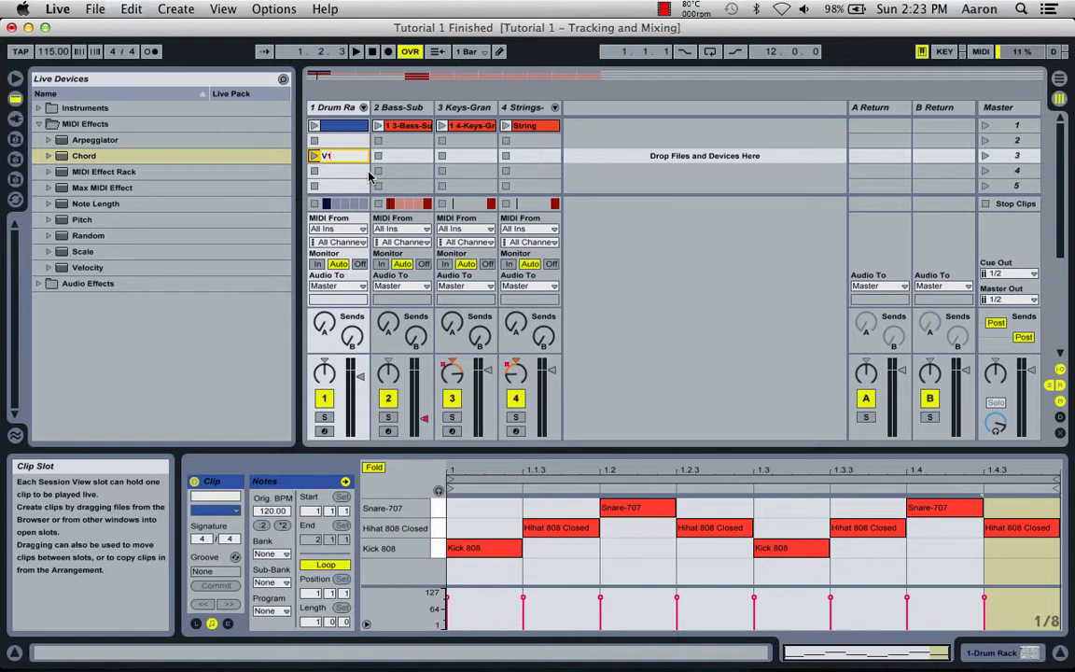
{"action": "key", "text": "super+z"}
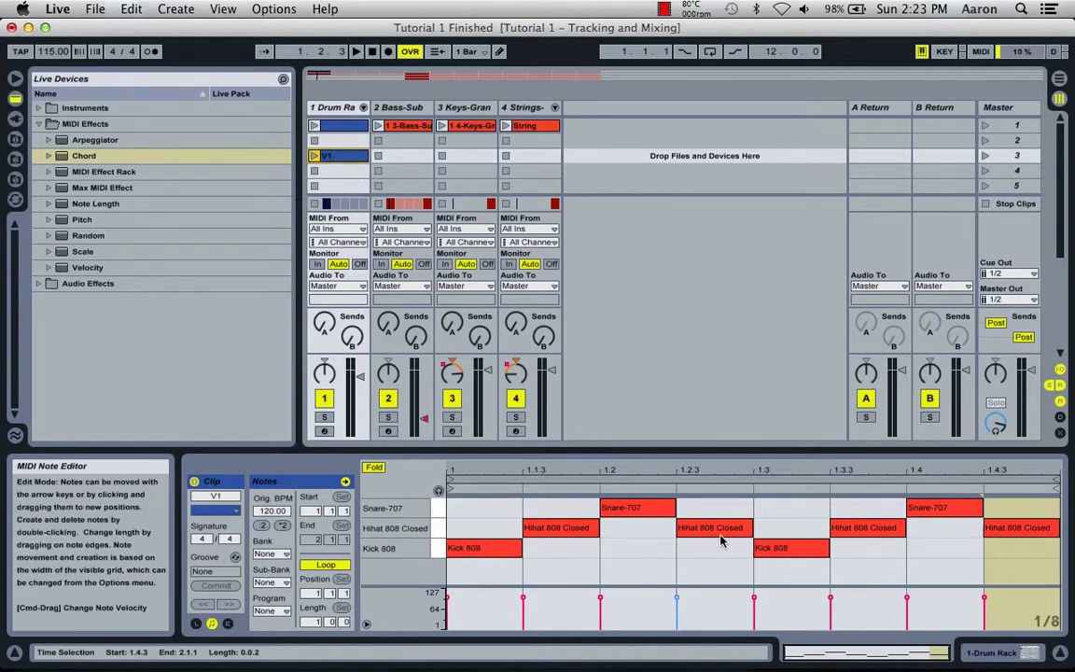
Set the note grid to 1/16 and add sixteenth-note Hihat 80 hits at 1.1.4 and 1.4.4.
{"action": "right_click", "coordinate": [624, 557]}
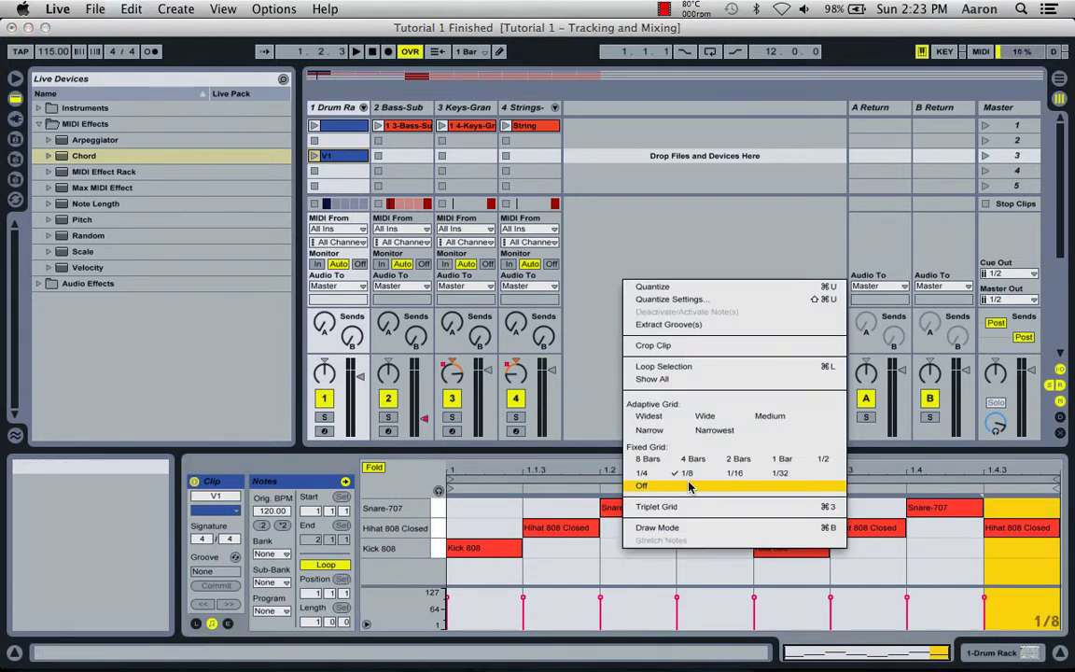
{"action": "left_click", "coordinate": [734, 473]}
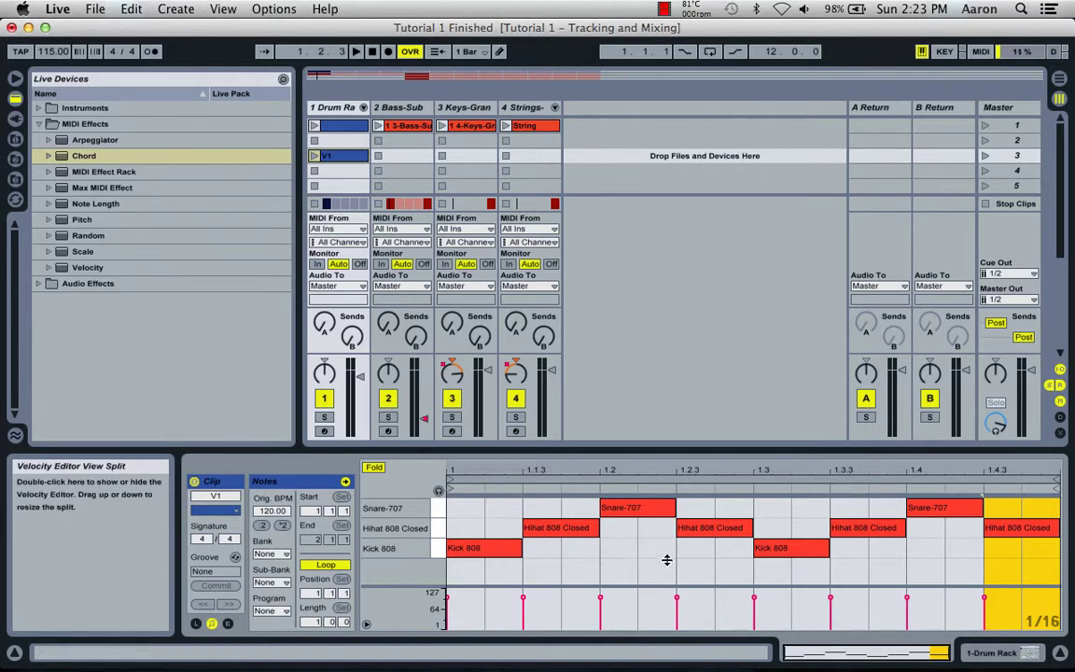
{"action": "double_click", "coordinate": [577, 529]}
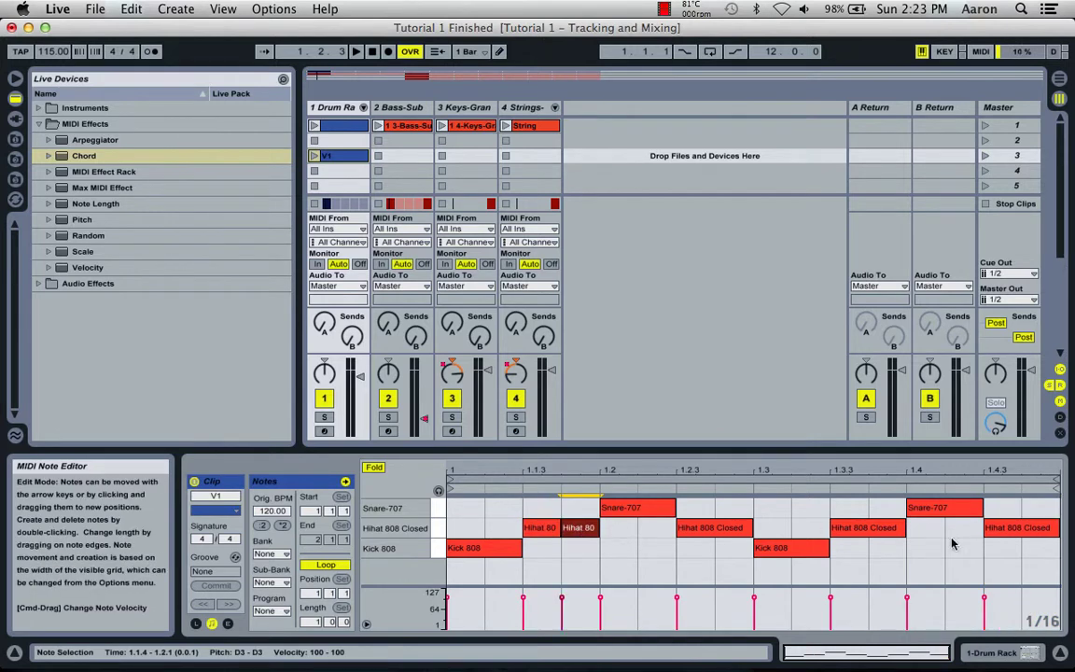
{"action": "left_click_drag", "start_coordinate": [1057, 529], "coordinate": [1031, 529]}
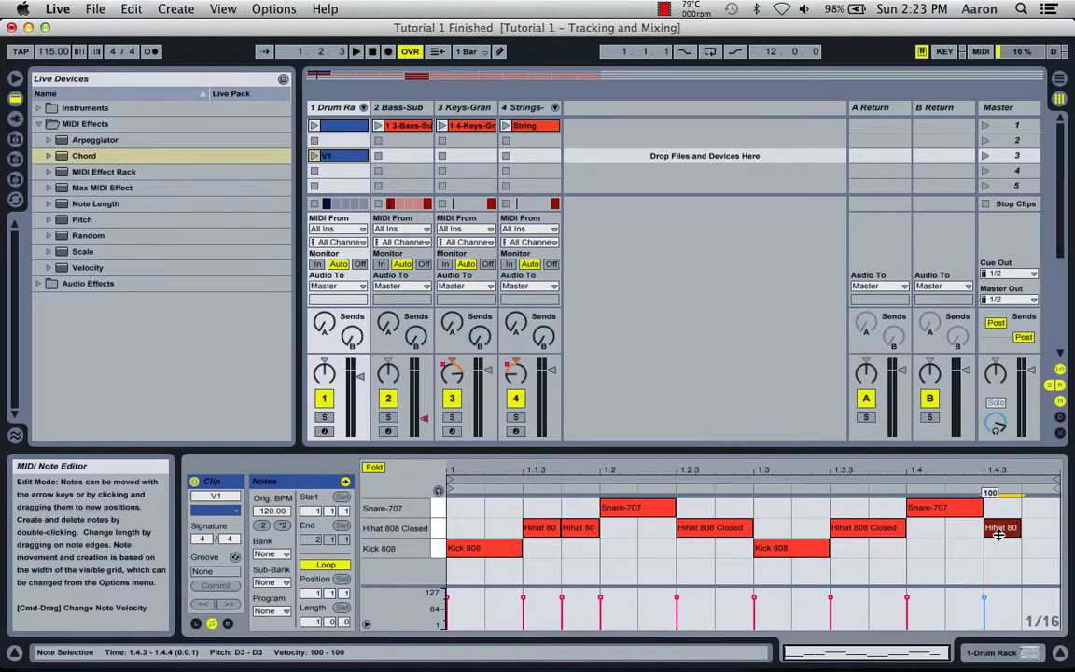
{"action": "key", "text": "super+d"}
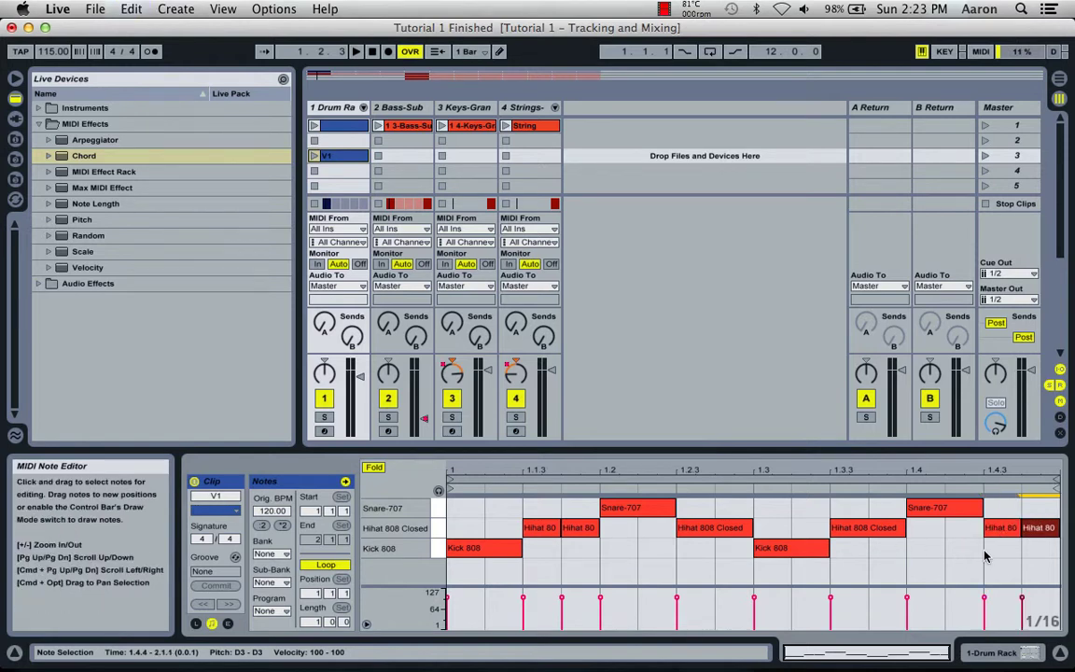
Add Kick 808 notes at 1.4.3 and 1.2.3, then solo the drums and launch V1.
{"action": "double_click", "coordinate": [996, 552]}
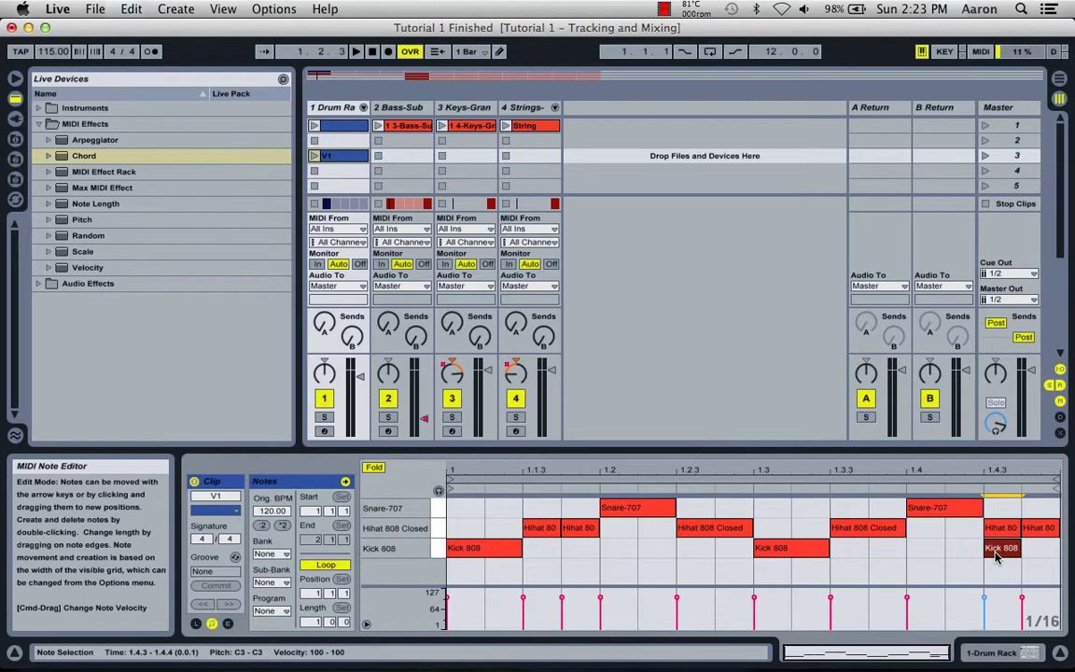
{"action": "double_click", "coordinate": [691, 548]}
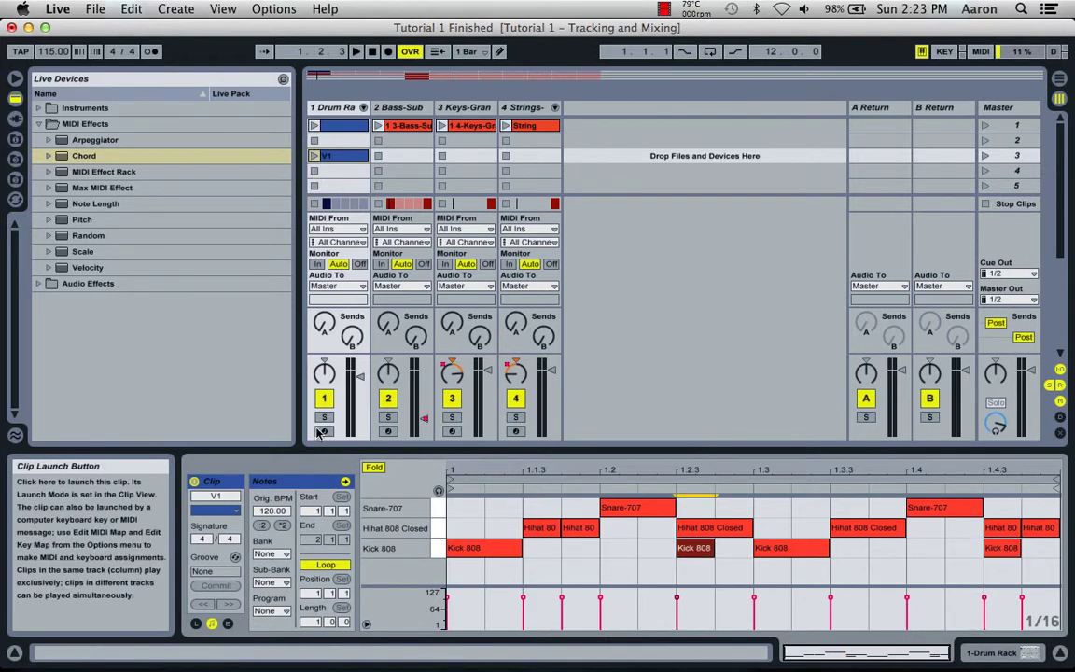
{"action": "left_click", "coordinate": [324, 417]}
{"action": "left_click", "coordinate": [313, 157]}
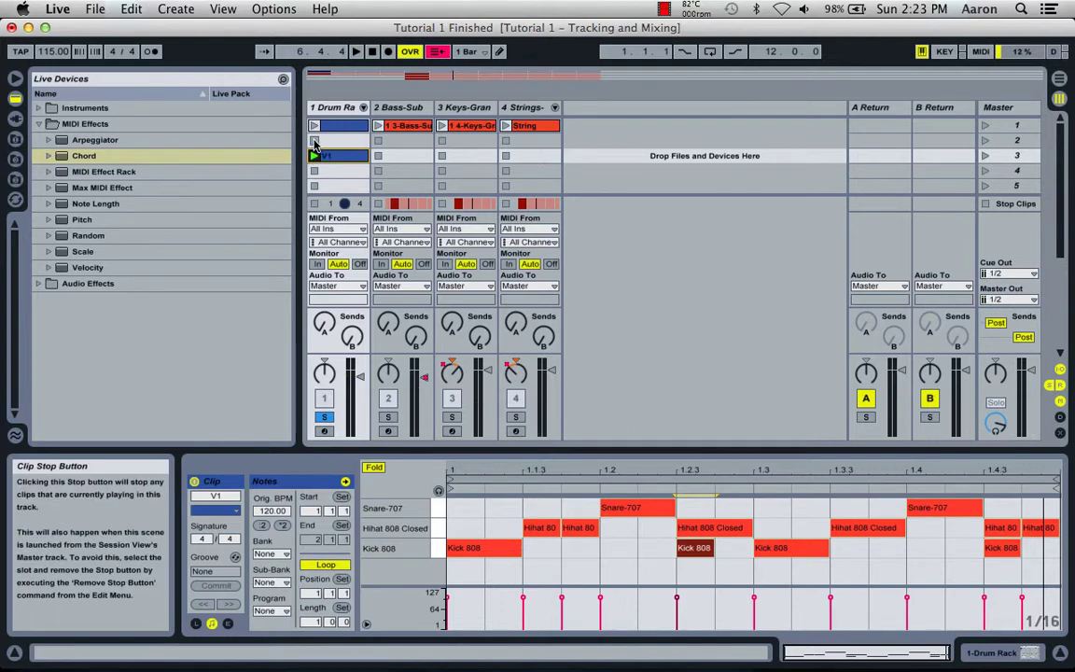
Shorten the arrangement's original drum clip so it ends at bar 5.
{"action": "key", "text": "Tab"}
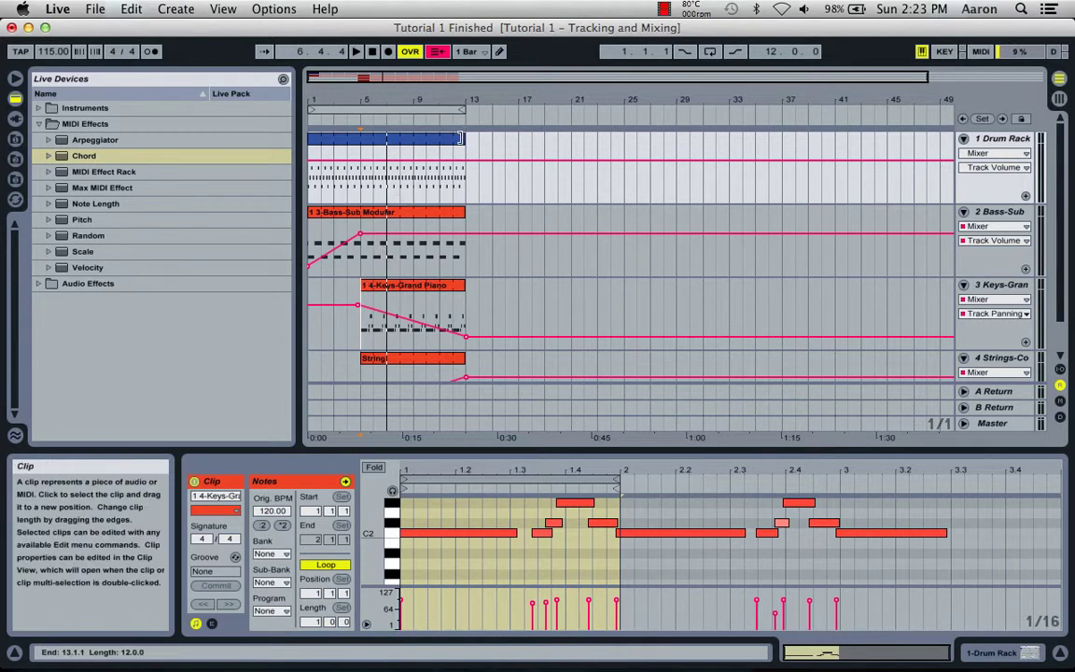
{"action": "left_click_drag", "start_coordinate": [460, 138], "coordinate": [370, 179]}
{"action": "key", "text": "Tab"}
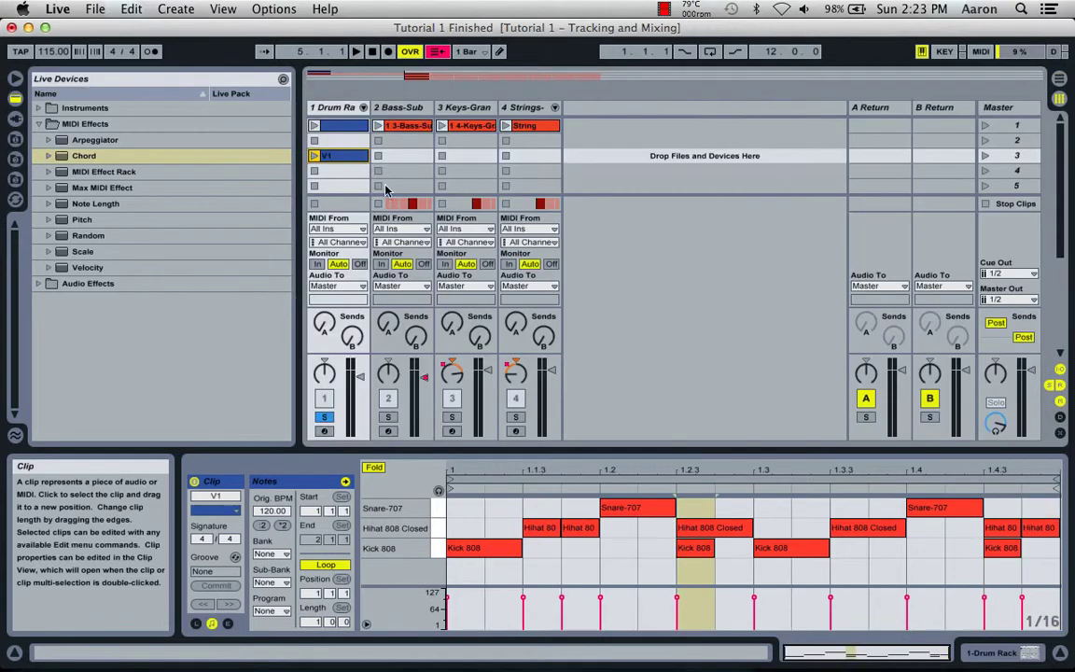
Place V1 across bars 5–13 of the drum lane and play it from bar 5.
{"action": "key", "text": "Tab"}
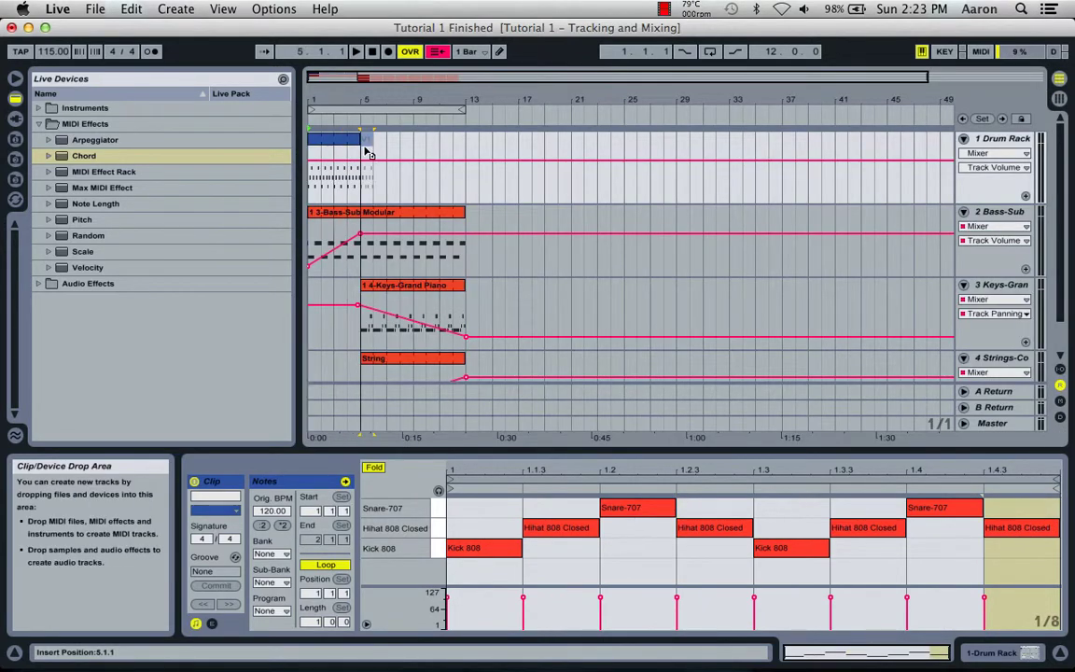
{"action": "left_click", "coordinate": [365, 147]}
{"action": "left_click_drag", "start_coordinate": [367, 140], "coordinate": [459, 153]}
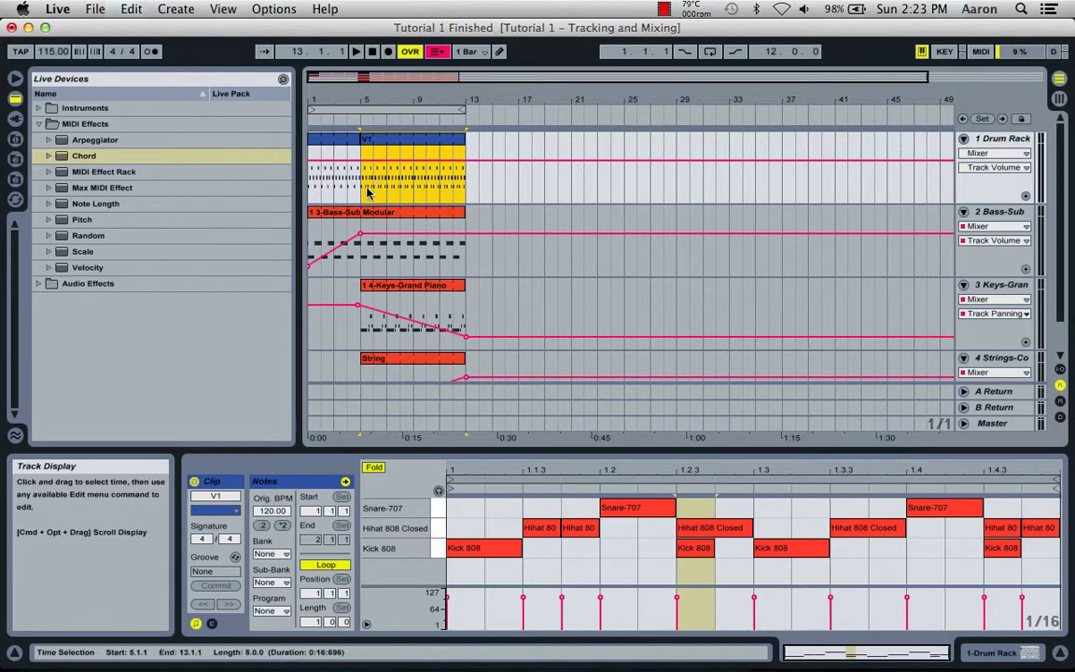
{"action": "left_click_drag", "start_coordinate": [415, 106], "coordinate": [407, 169]}
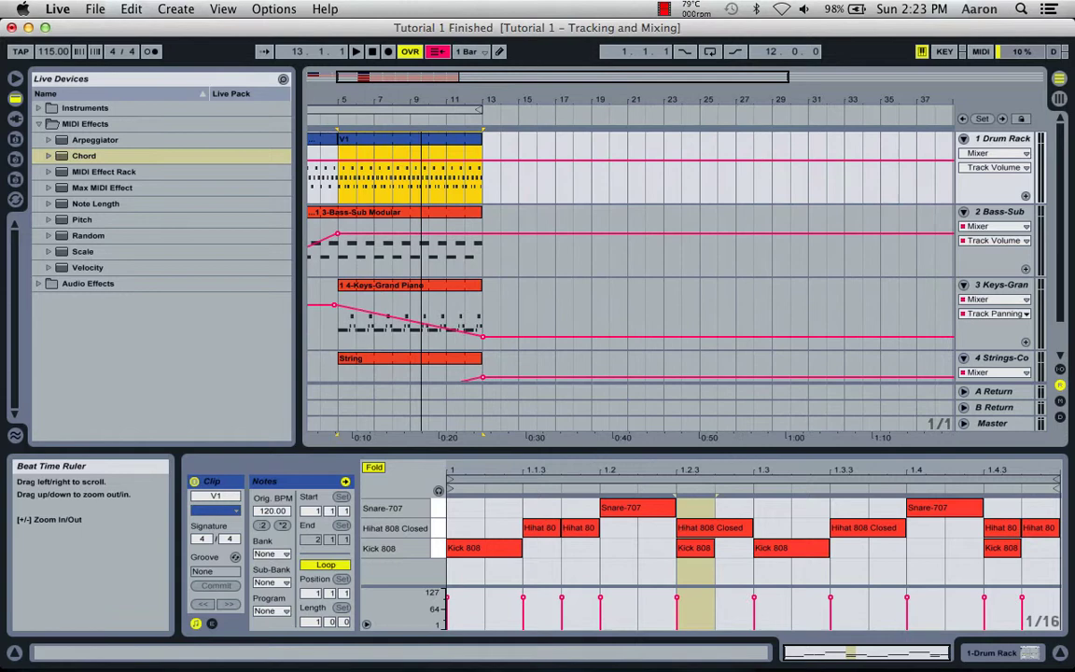
{"action": "scroll", "coordinate": [407, 170], "scroll_direction": "left", "scroll_amount": 3}
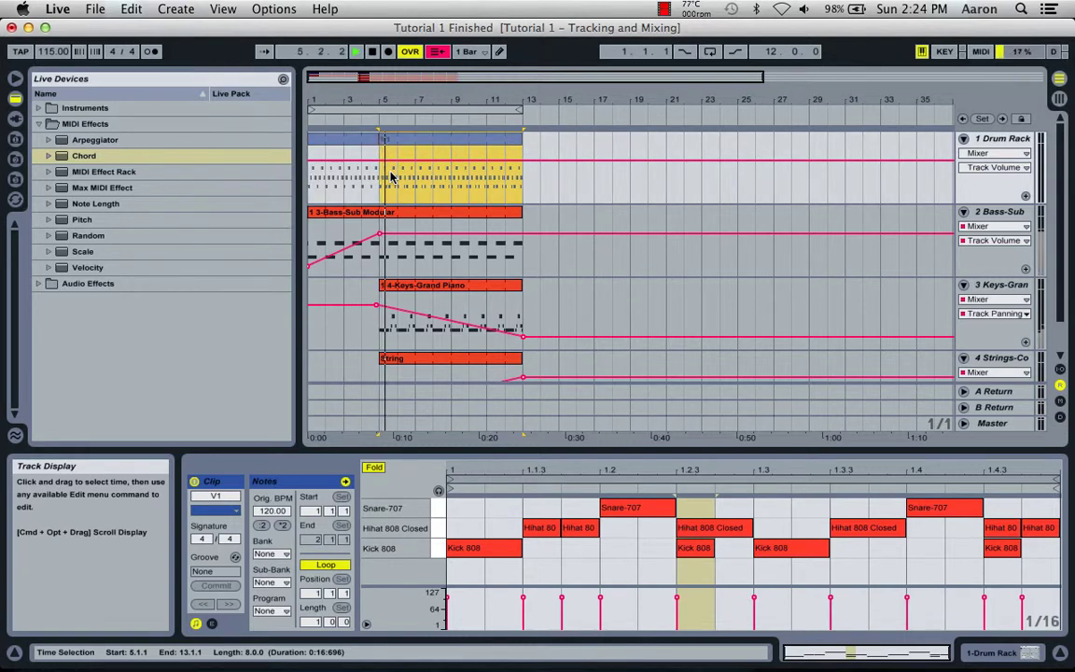
{"action": "key", "text": "space"}
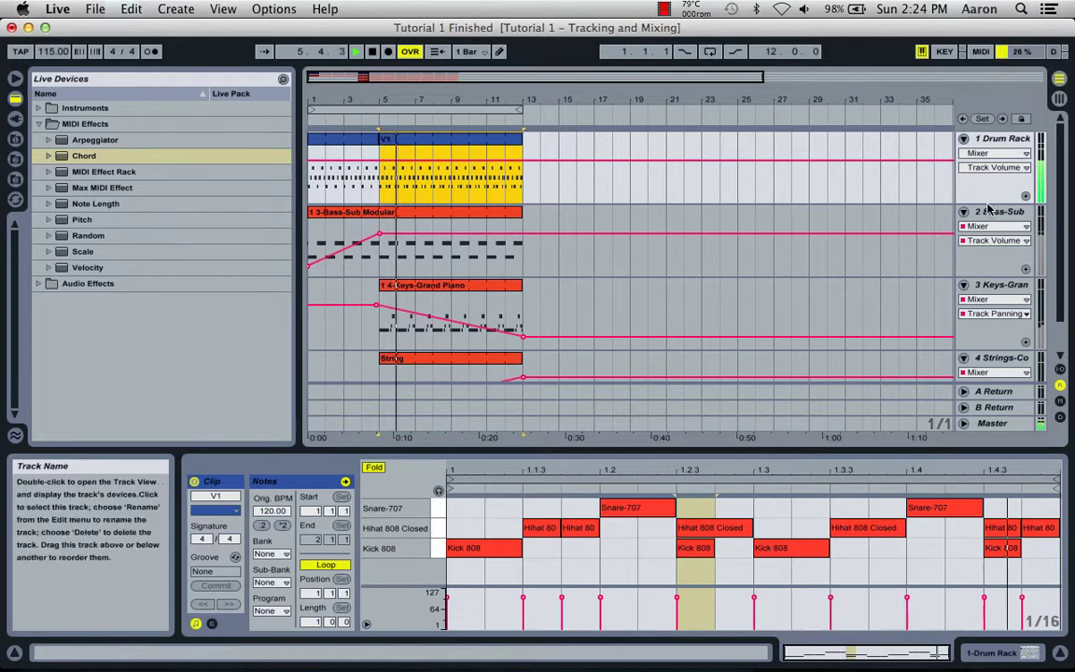
{"action": "key", "text": "Tab"}
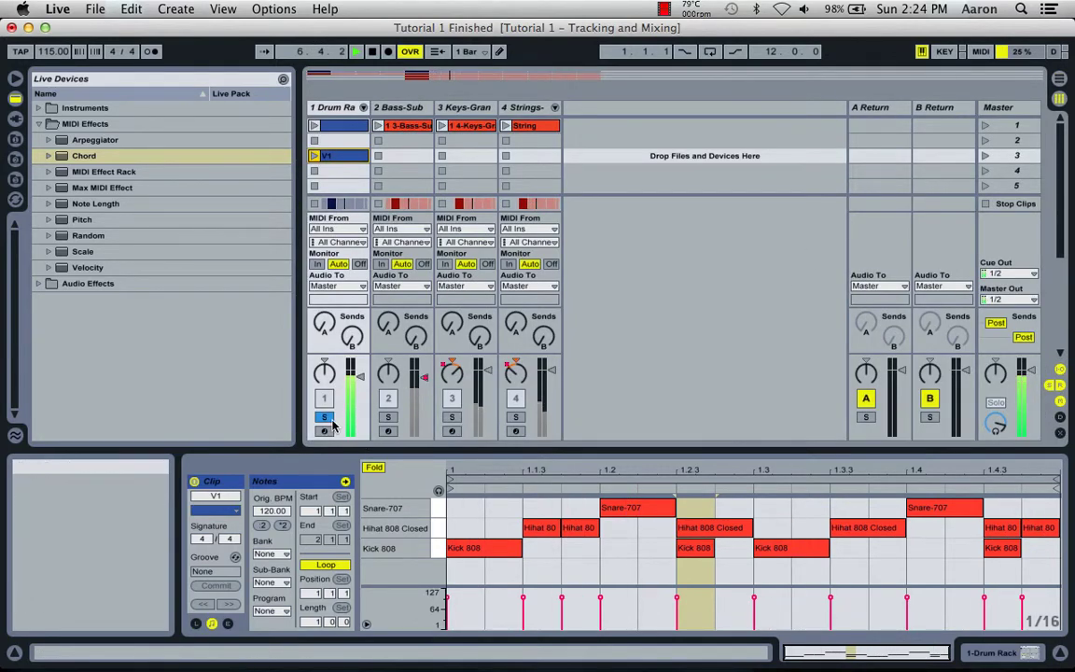
{"action": "key", "text": "Tab"}
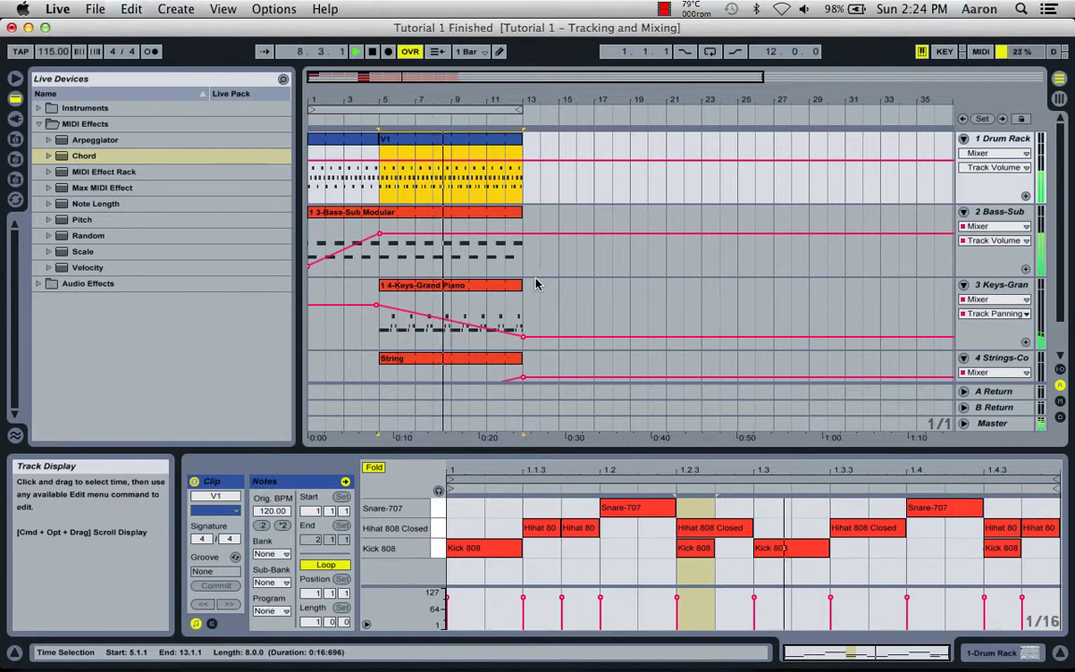
{"action": "left_click", "coordinate": [358, 179]}
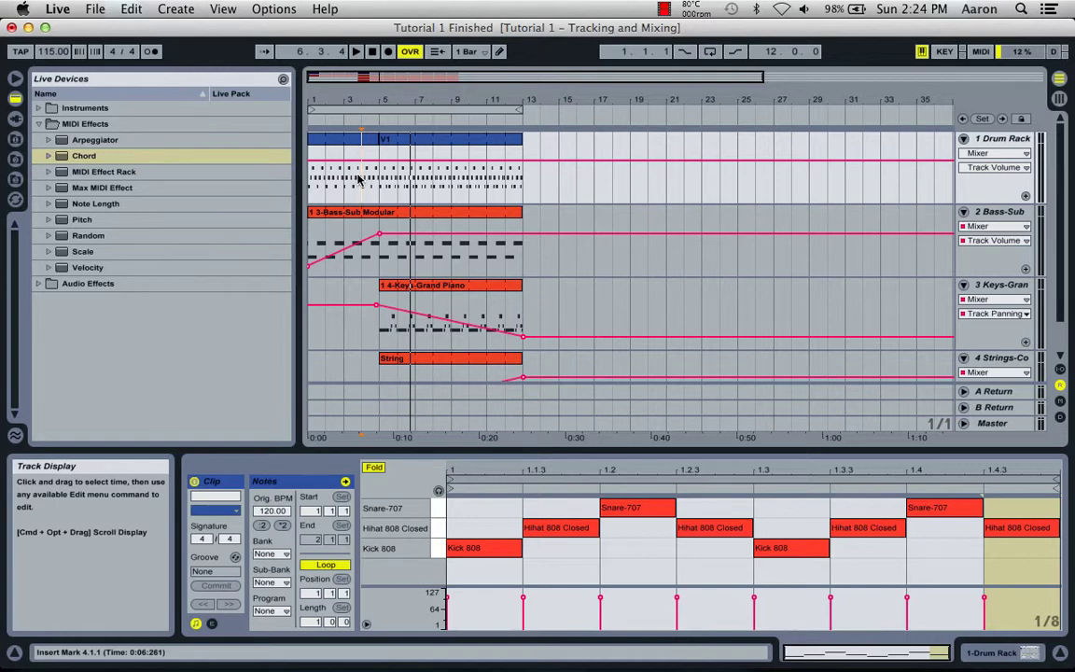
{"action": "key", "text": "Tab"}
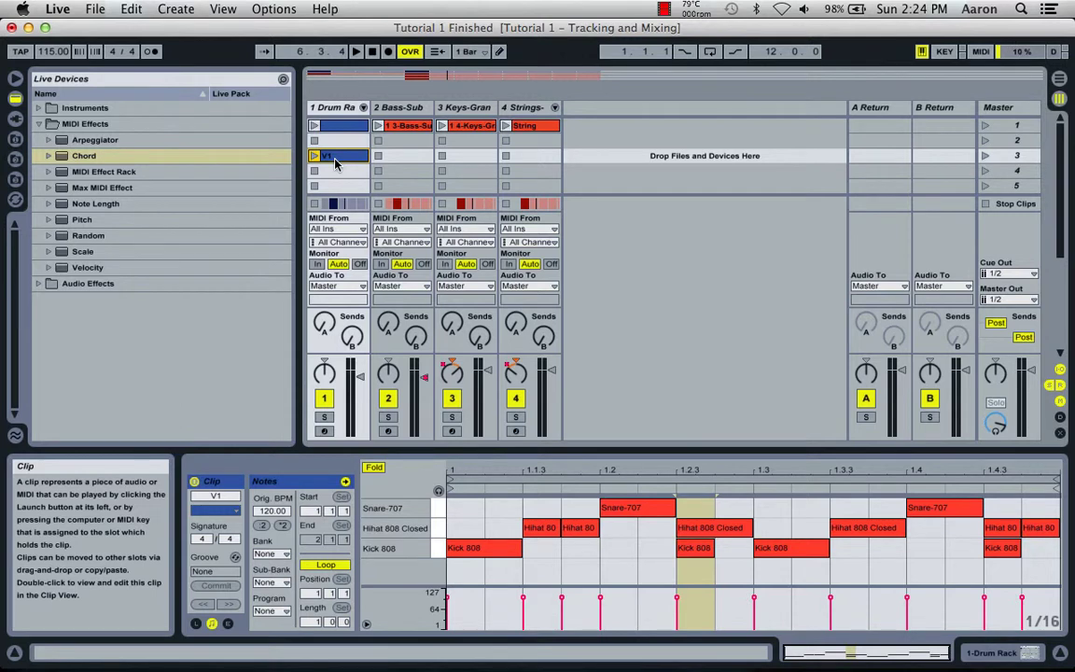
Choose the V1 clip's Pitch Bend envelope and raise its end point to 2800.
{"action": "left_click", "coordinate": [229, 624]}
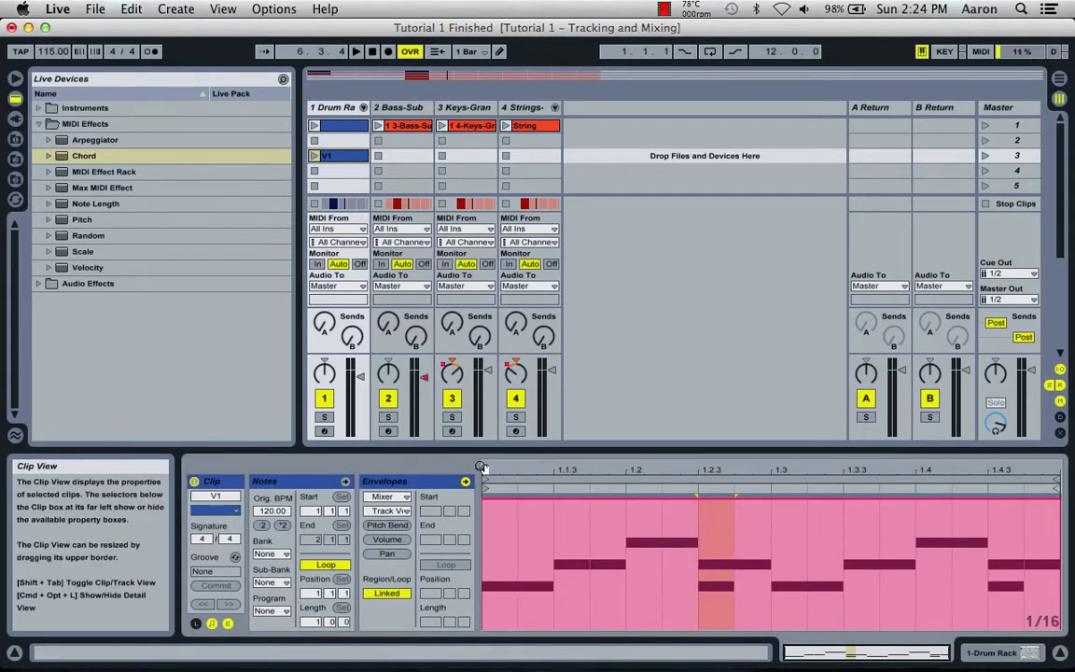
{"action": "key", "text": "Tab"}
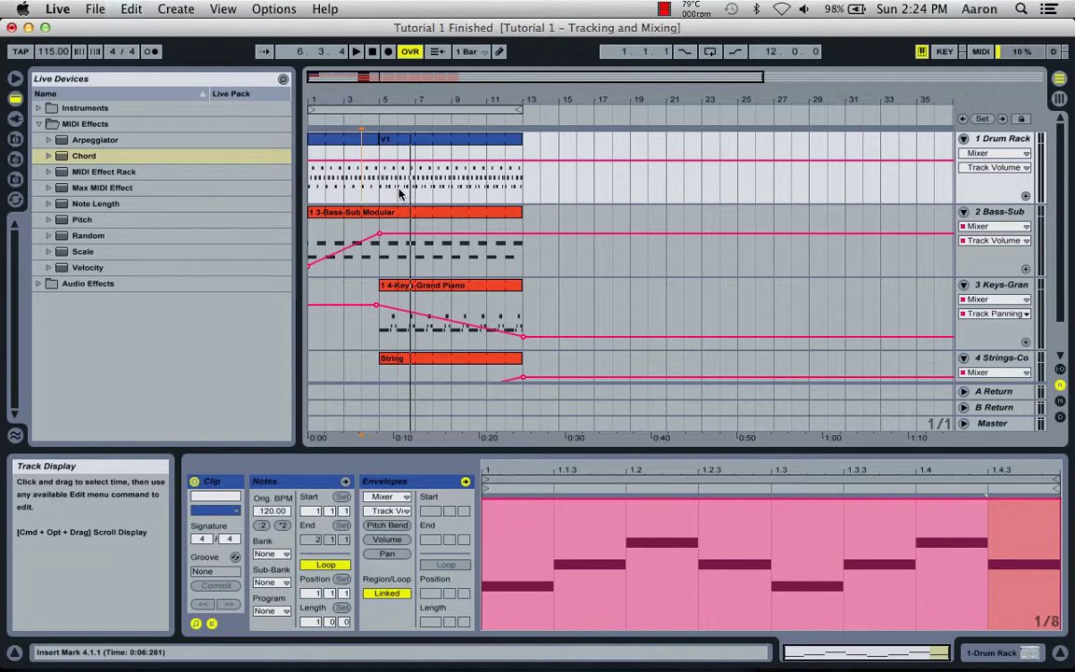
{"action": "key", "text": "Tab"}
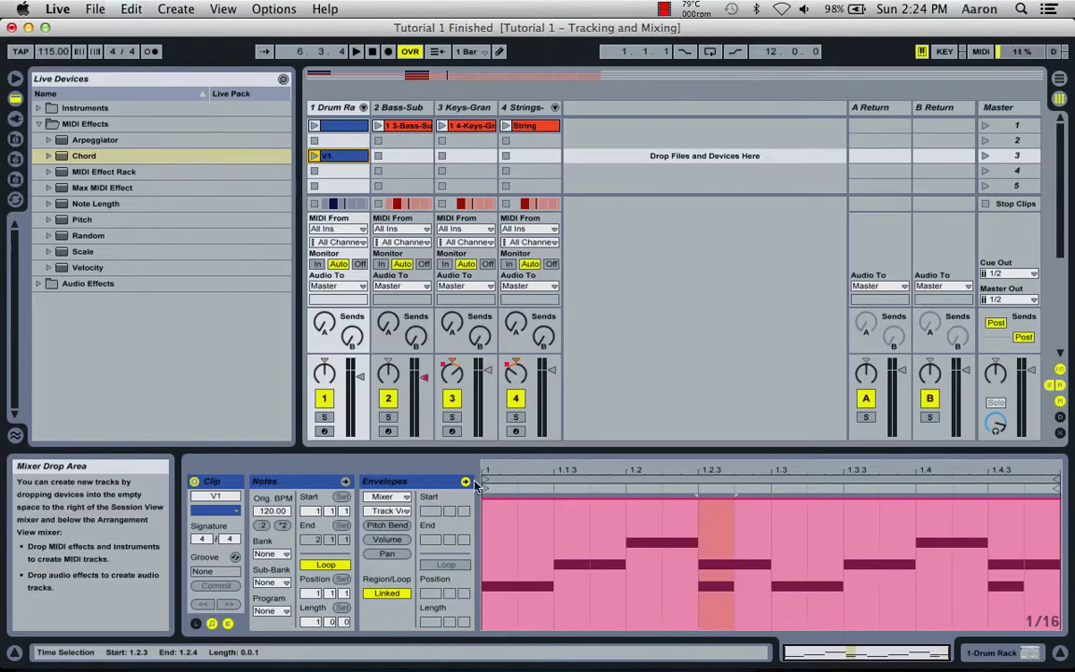
{"action": "left_click", "coordinate": [396, 525]}
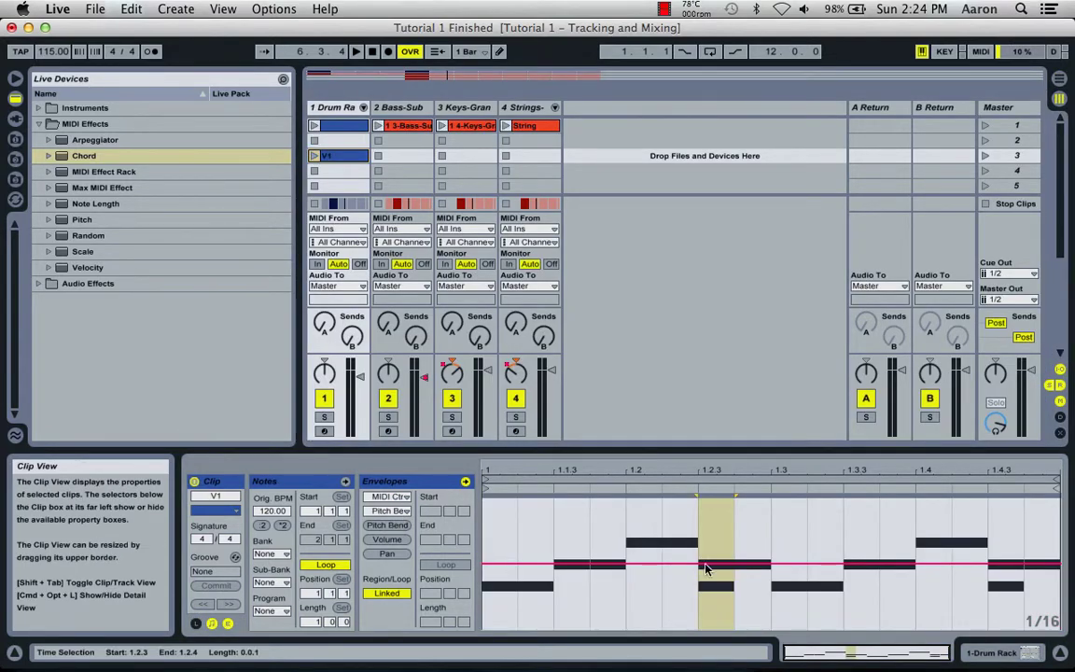
{"action": "left_click", "coordinate": [1021, 557]}
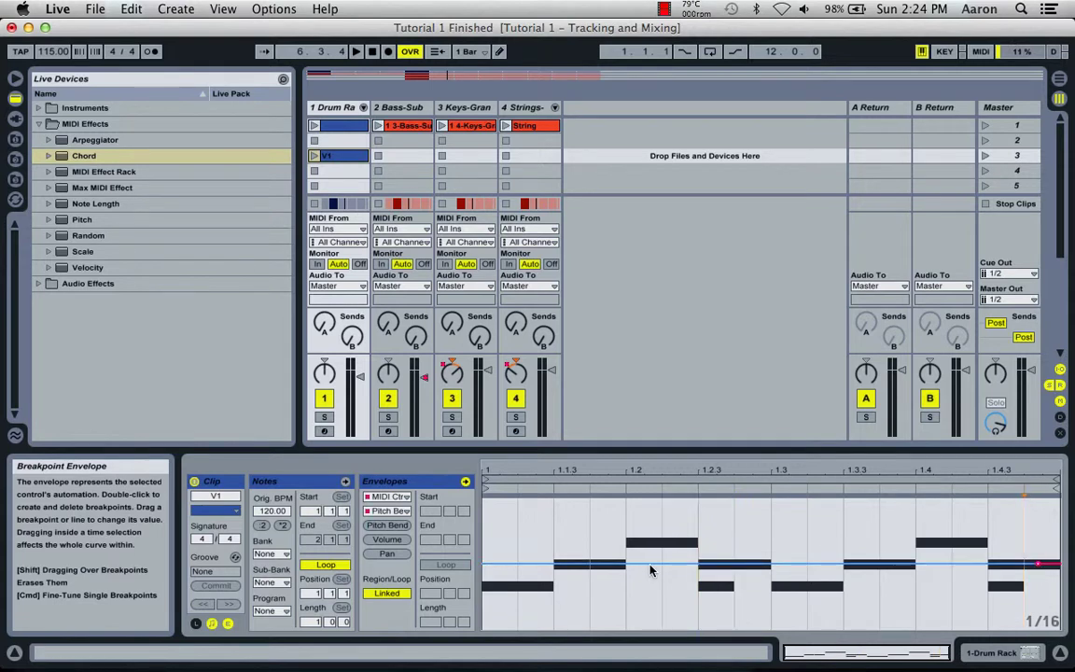
{"action": "left_click", "coordinate": [485, 567]}
{"action": "left_click_drag", "start_coordinate": [1043, 567], "coordinate": [1042, 542]}
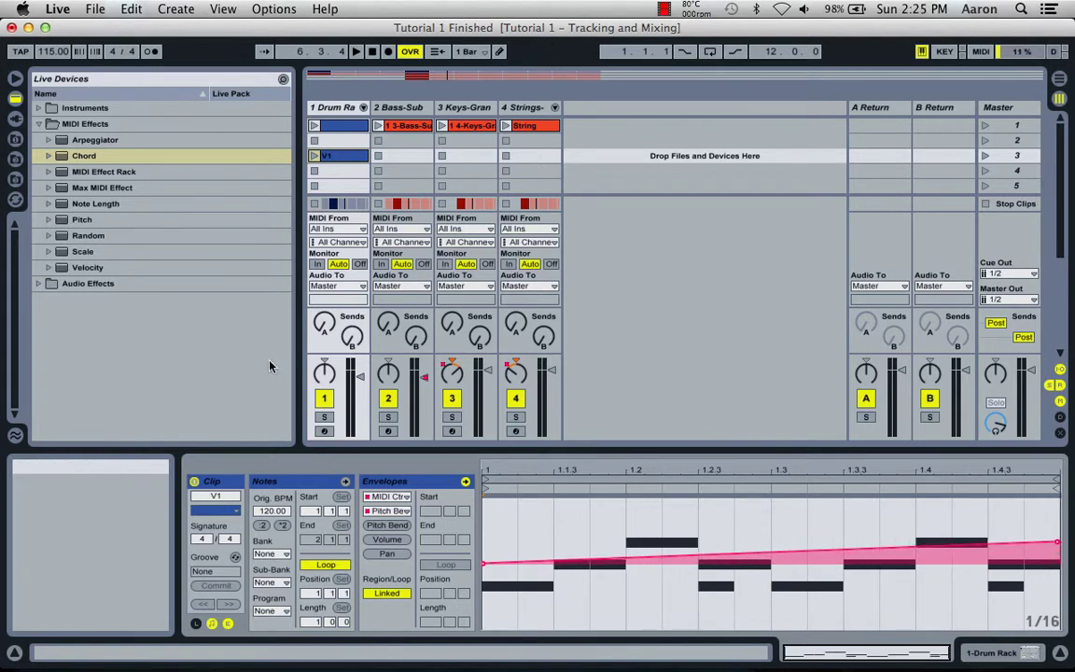
Audition V1 with the drums soloed and raise the ending pitch bend to 4174.
{"action": "left_click", "coordinate": [324, 416]}
{"action": "left_click", "coordinate": [315, 156]}
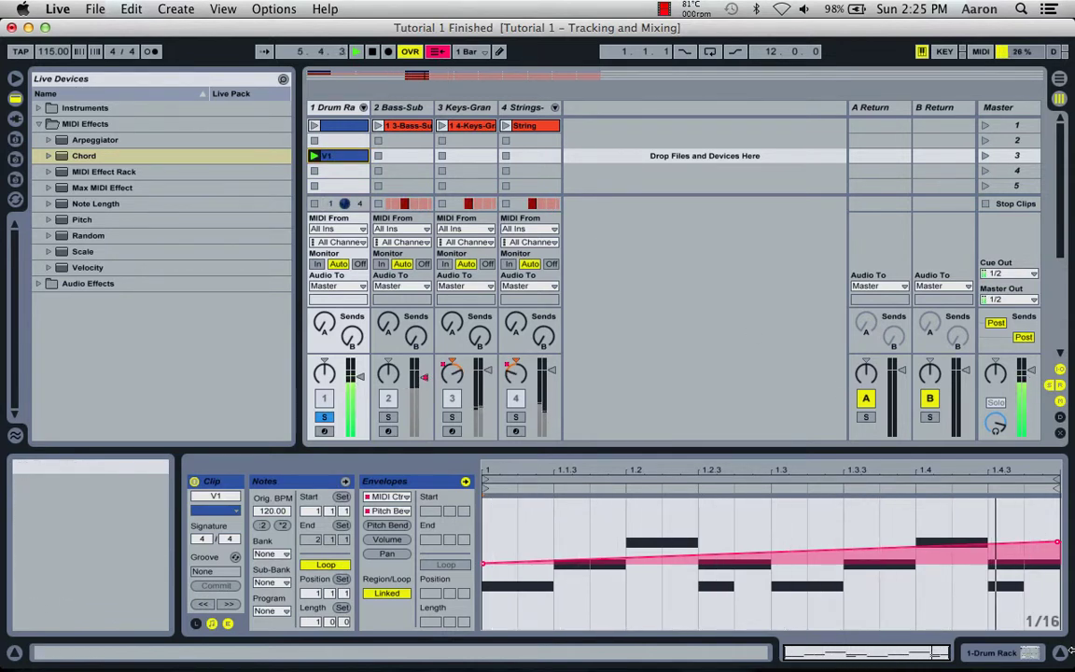
{"action": "left_click_drag", "start_coordinate": [1058, 547], "coordinate": [1058, 535]}
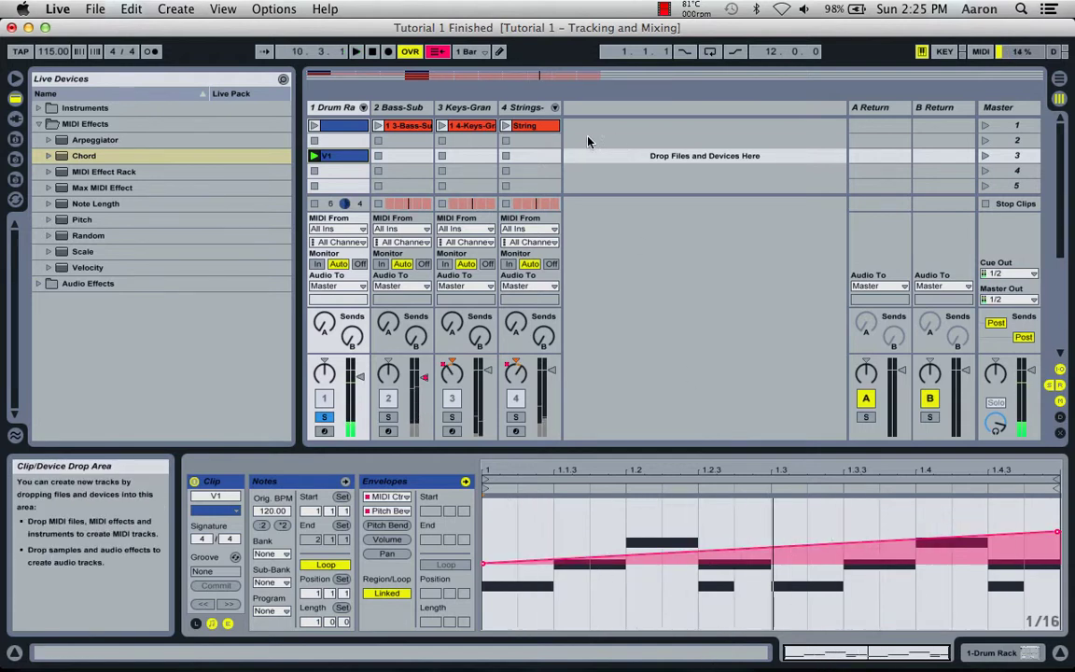
{"action": "left_click", "coordinate": [324, 416]}
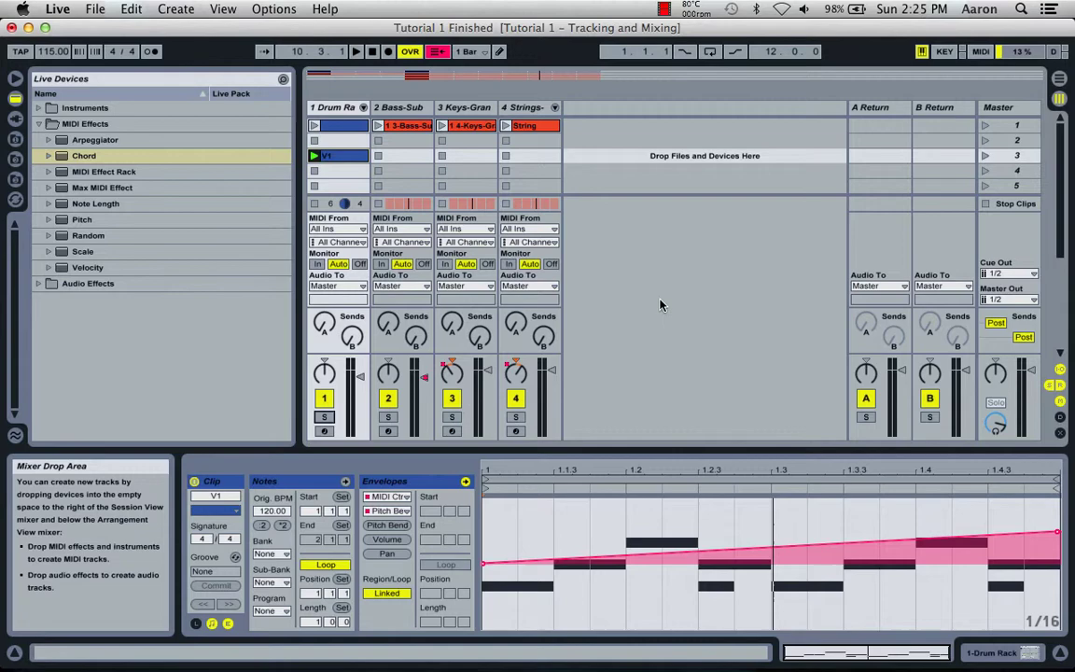
{"action": "key", "text": "Tab"}
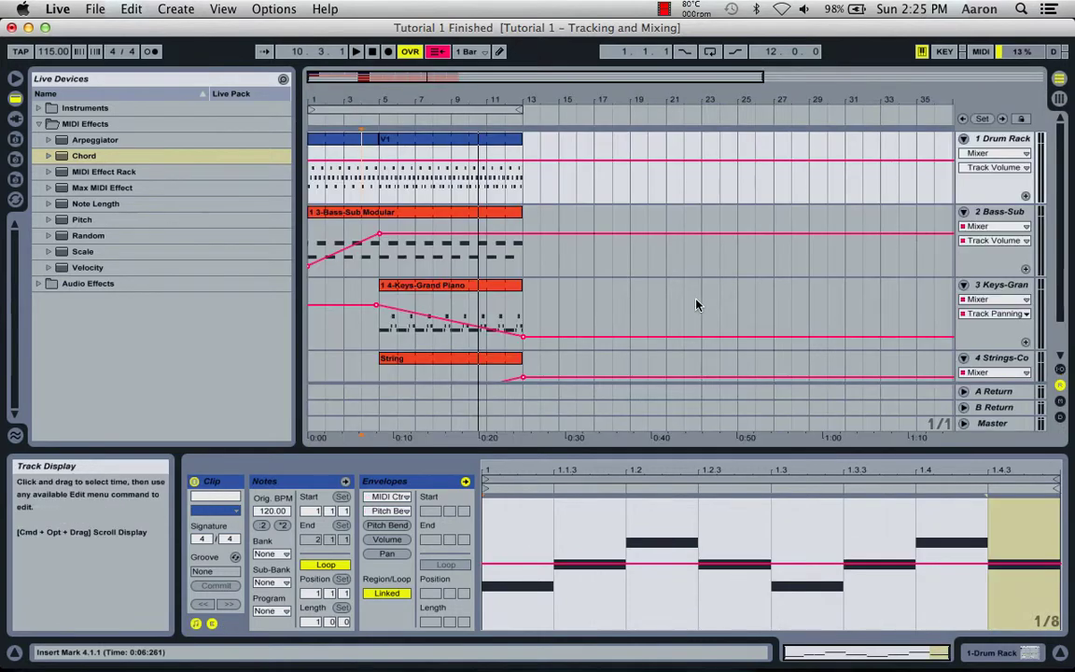
Play the arrangement from bar 5 and select the V1 clip.
{"action": "left_click", "coordinate": [381, 184]}
{"action": "key", "text": "space"}
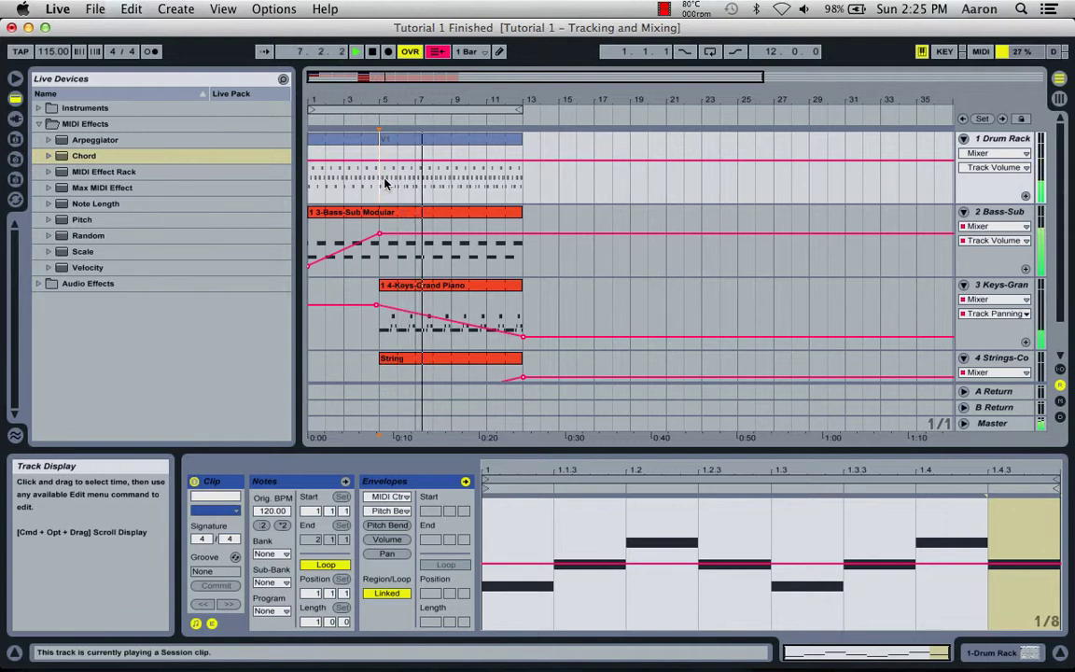
{"action": "left_click", "coordinate": [448, 176]}
{"action": "key", "text": "space"}
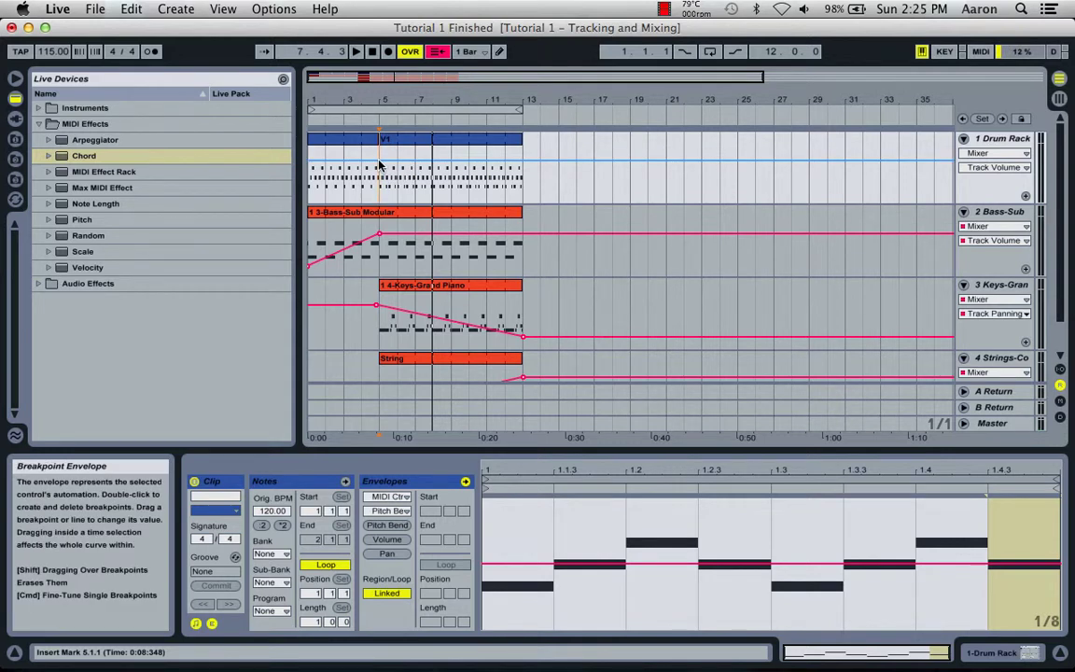
Try a -2.0 dB drum volume breakpoint, undo it, and collapse MIDI Effects.
{"action": "left_click", "coordinate": [379, 162]}
{"action": "left_click_drag", "start_coordinate": [379, 162], "coordinate": [397, 157]}
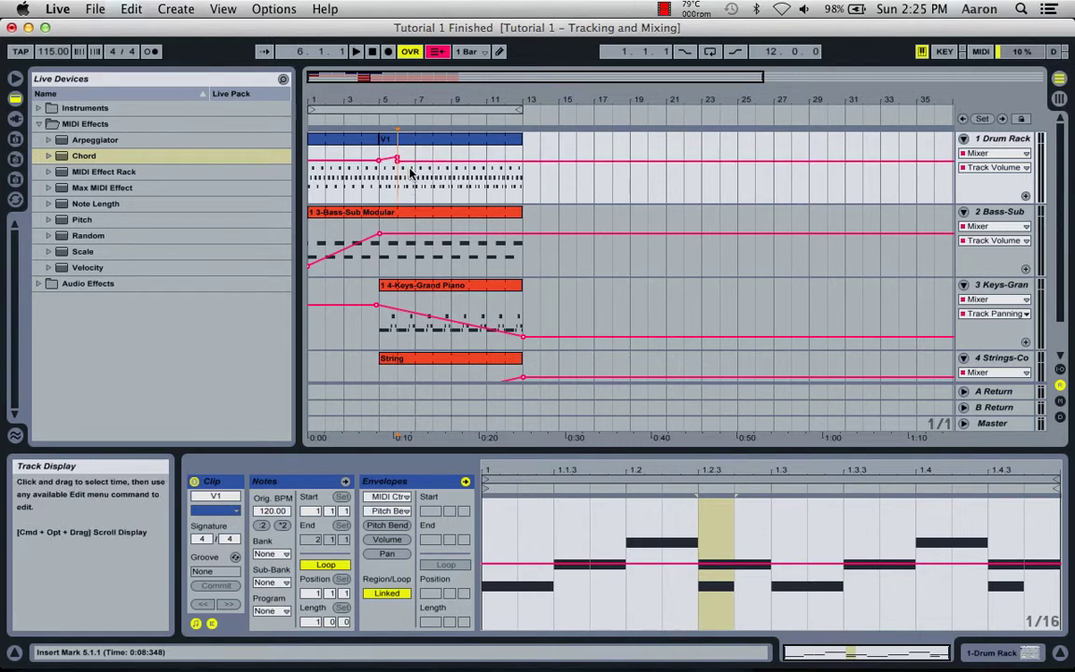
{"action": "key", "text": "super+z"}
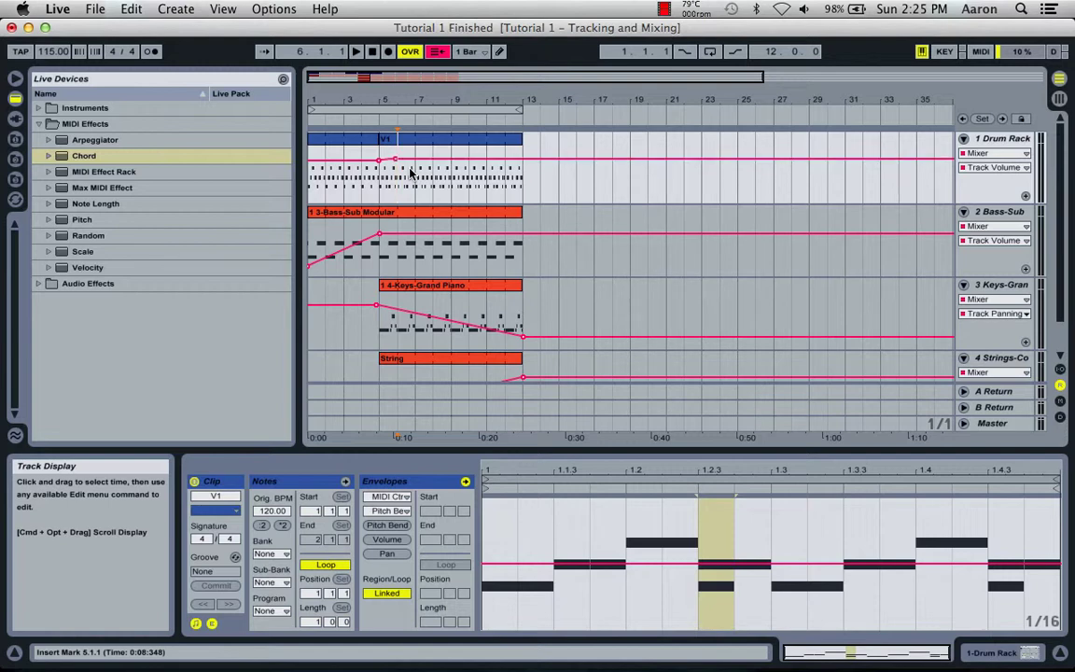
{"action": "key", "text": "super+z"}
{"action": "key", "text": "super+z"}
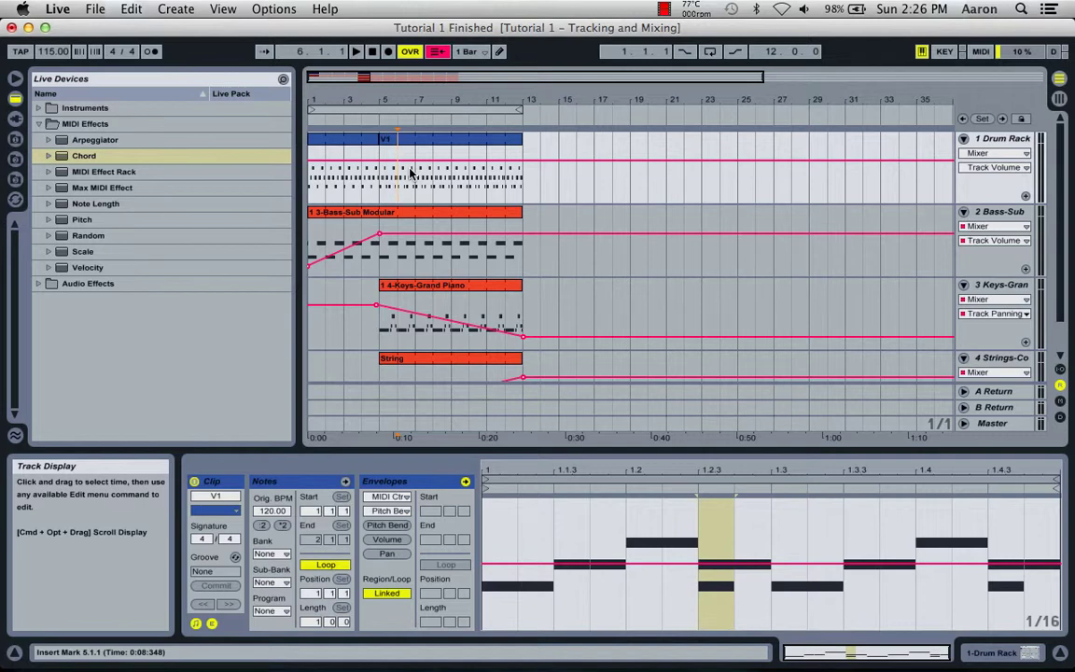
{"action": "left_click", "coordinate": [40, 124]}
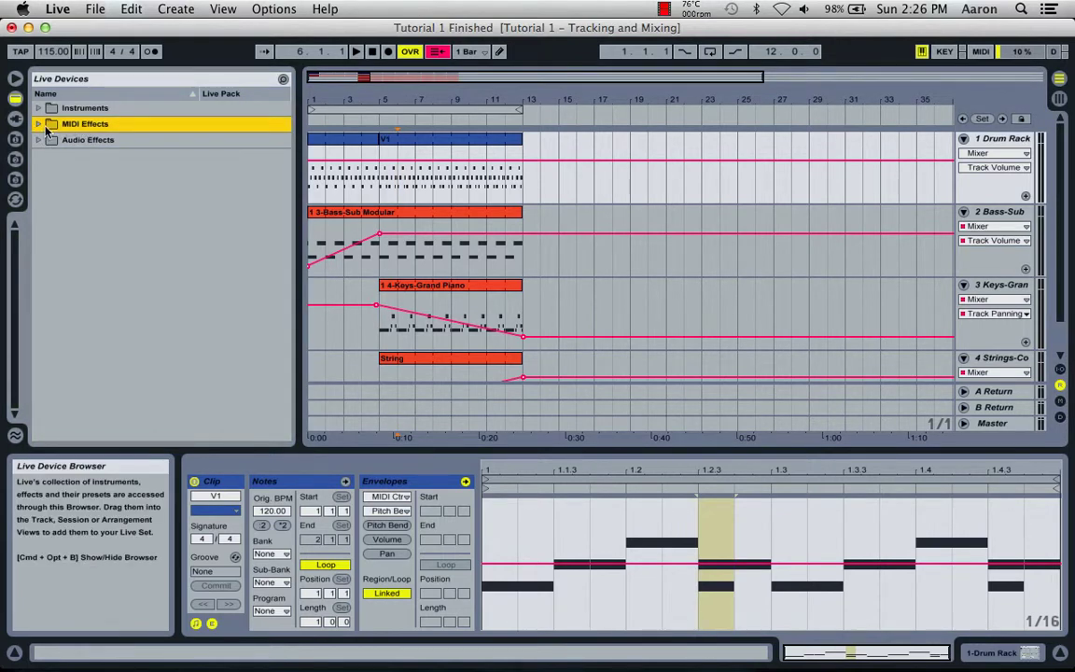